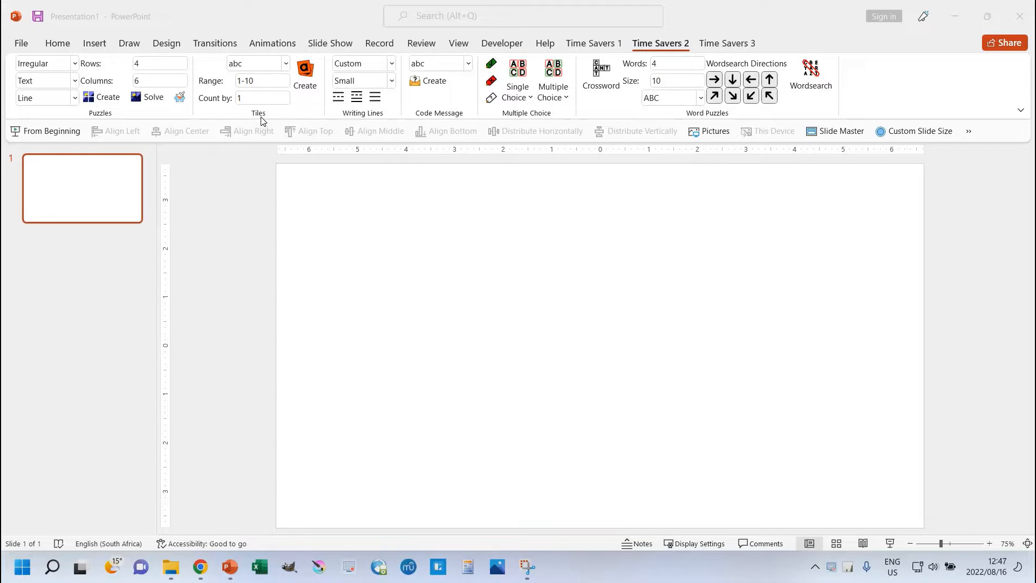
# Create lowercase alphabet tiles on the blank slide using the abc tile type, and undo them
pyautogui.click(287, 65)
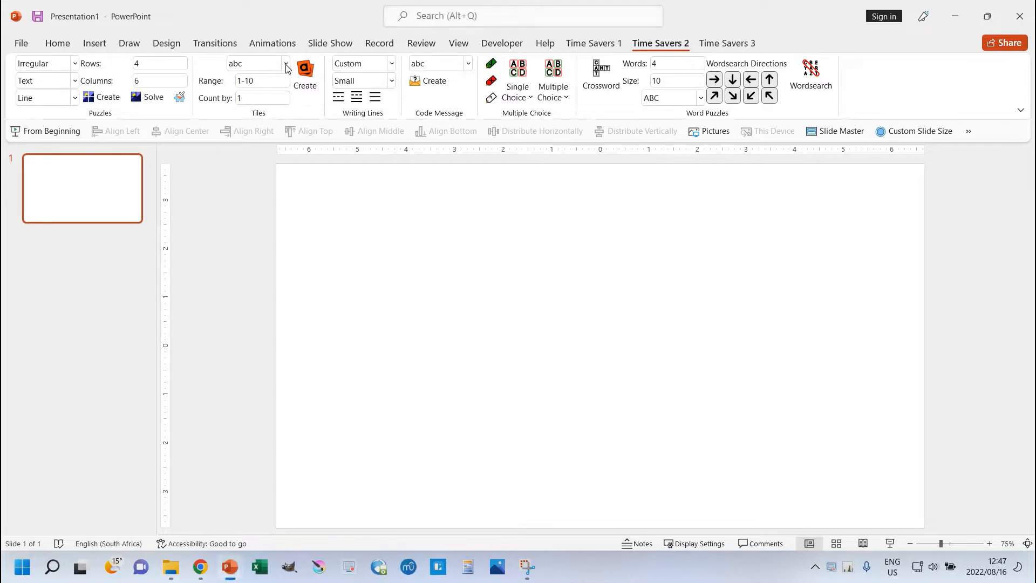
pyautogui.click(286, 64)
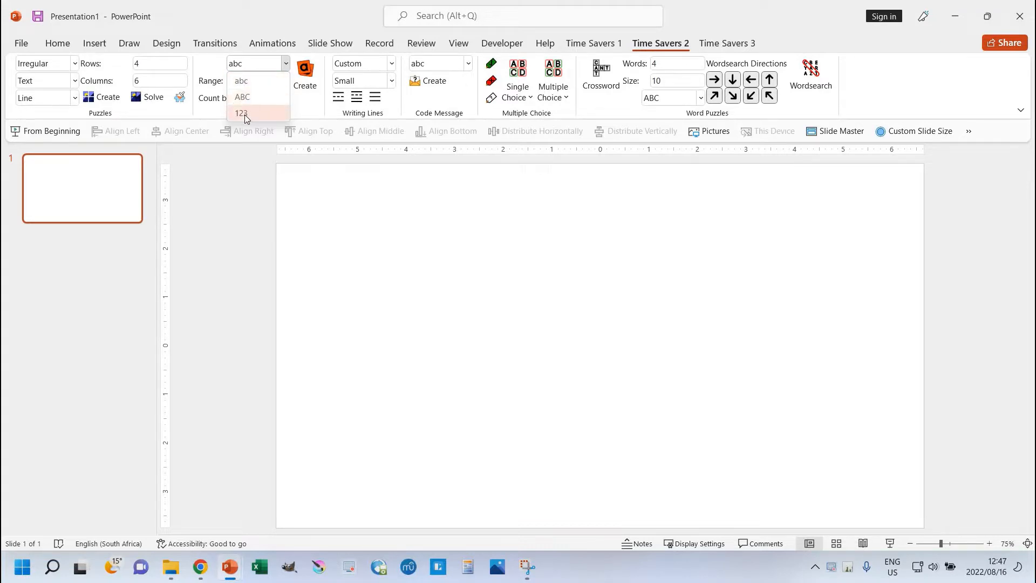
pyautogui.click(285, 66)
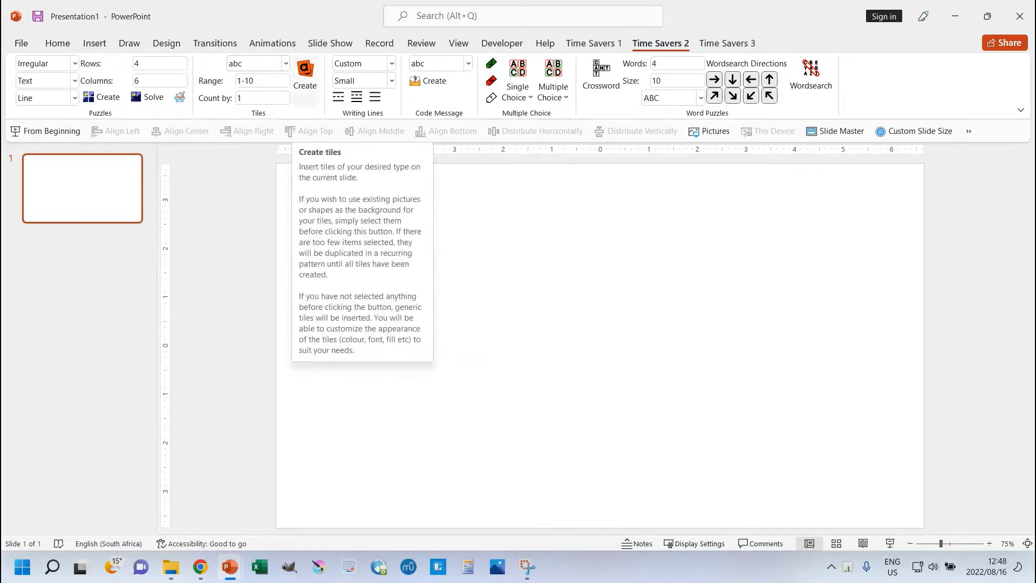
pyautogui.click(306, 74)
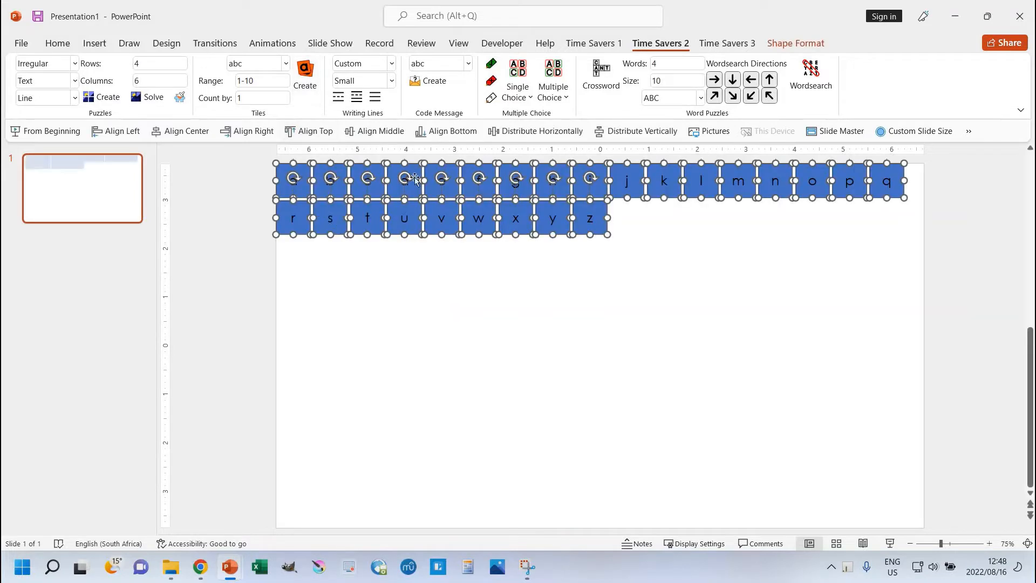
pyautogui.click(480, 329)
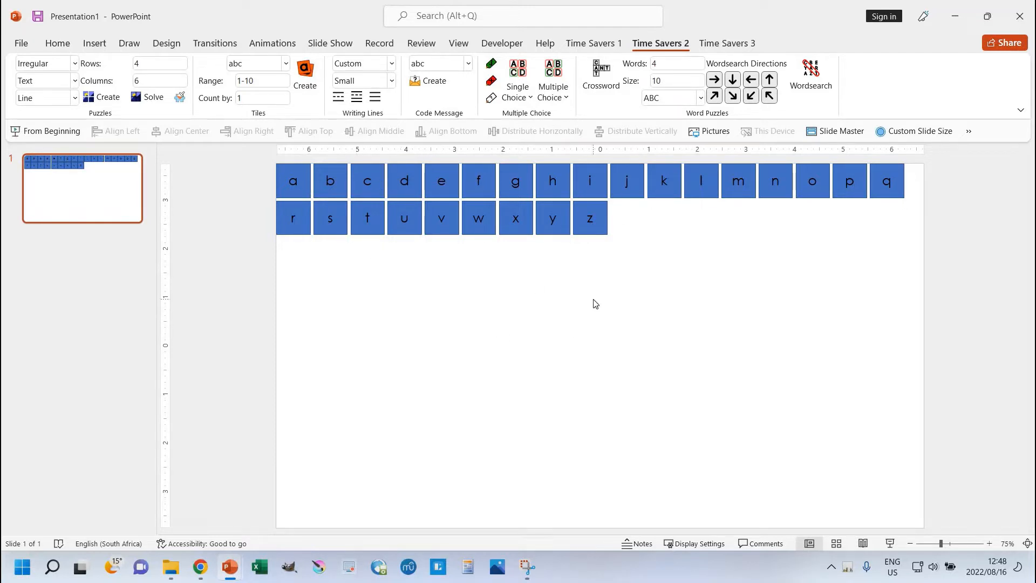
pyautogui.hotkey('ctrl', 'z')
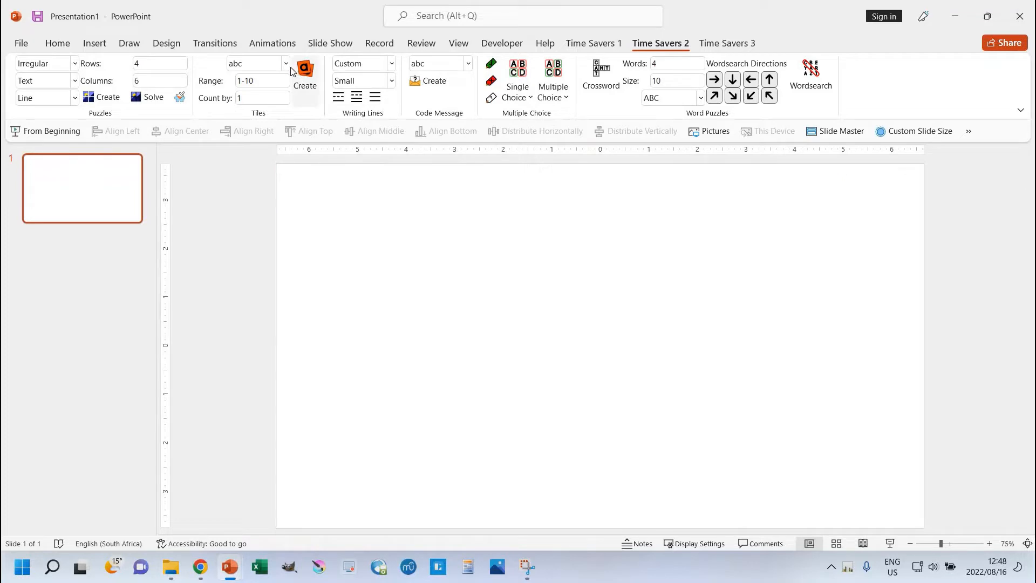
# Create uppercase alphabet tiles using the ABC tile type, select them all, and undo their creation
pyautogui.click(286, 64)
pyautogui.click(243, 89)
pyautogui.click(869, 238)
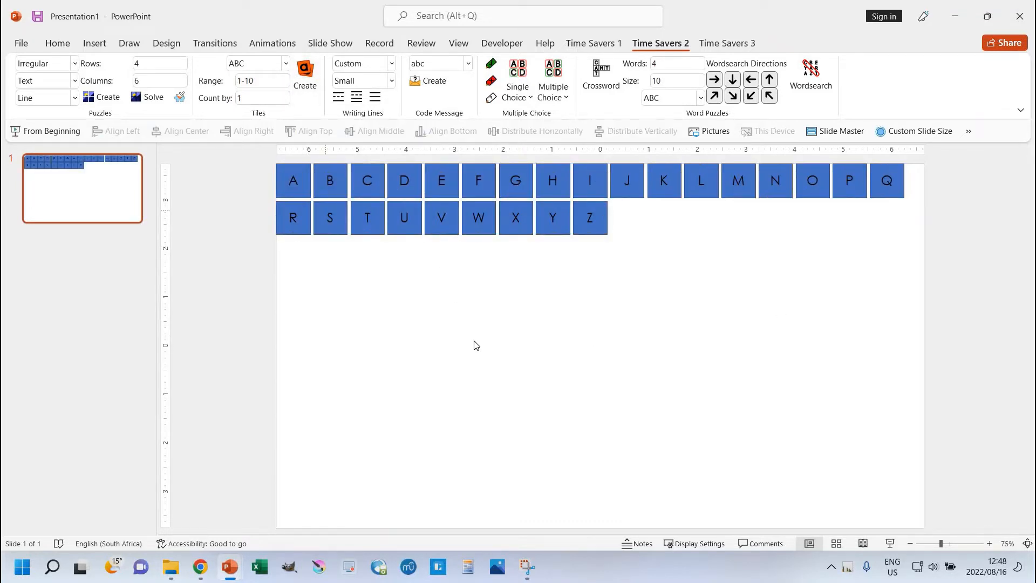
pyautogui.hotkey('ctrl', 'z')
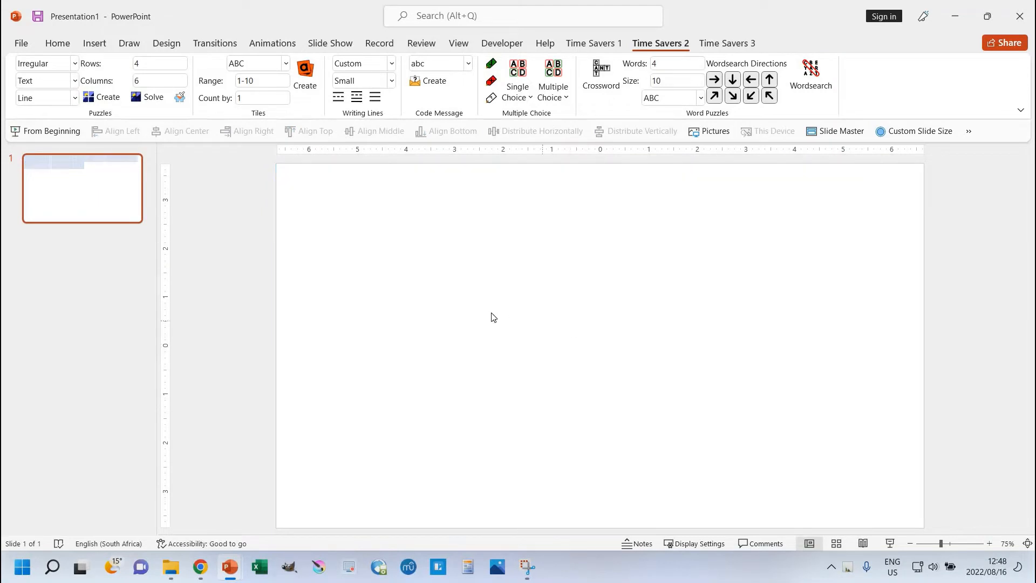
pyautogui.hotkey('ctrl', 'y')
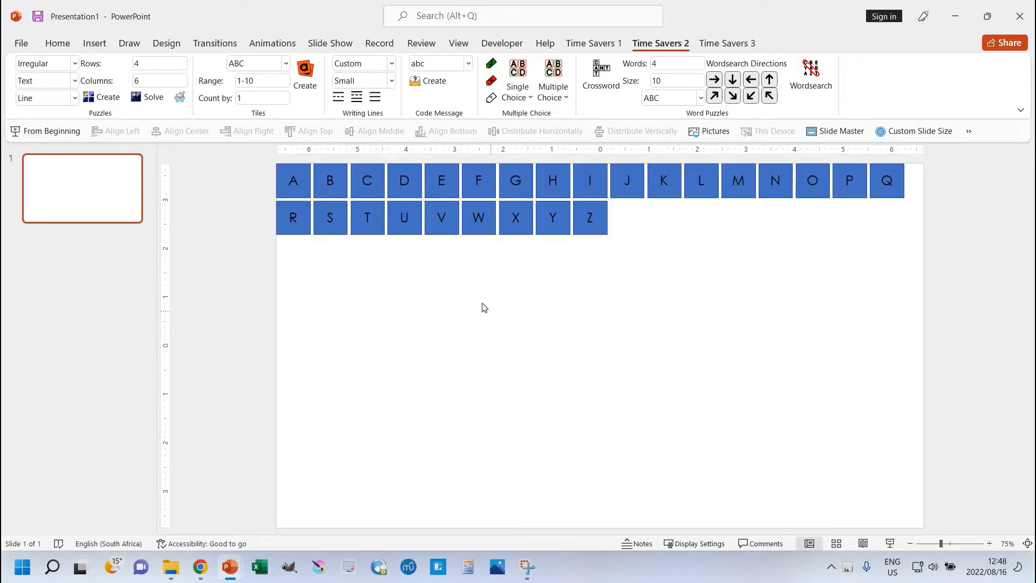
pyautogui.moveTo(230, 262); pyautogui.dragTo(966, 159)
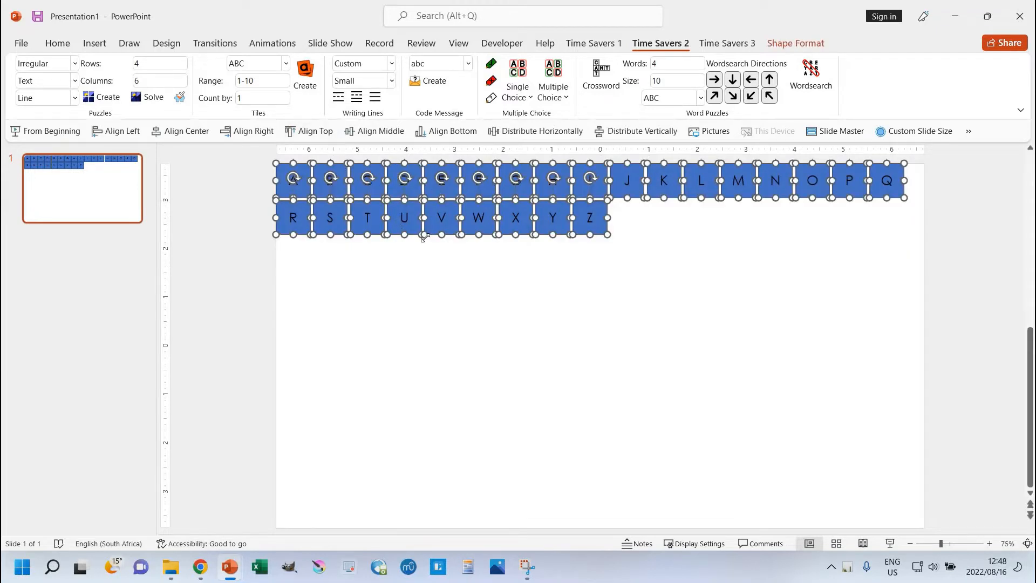
pyautogui.click(414, 253)
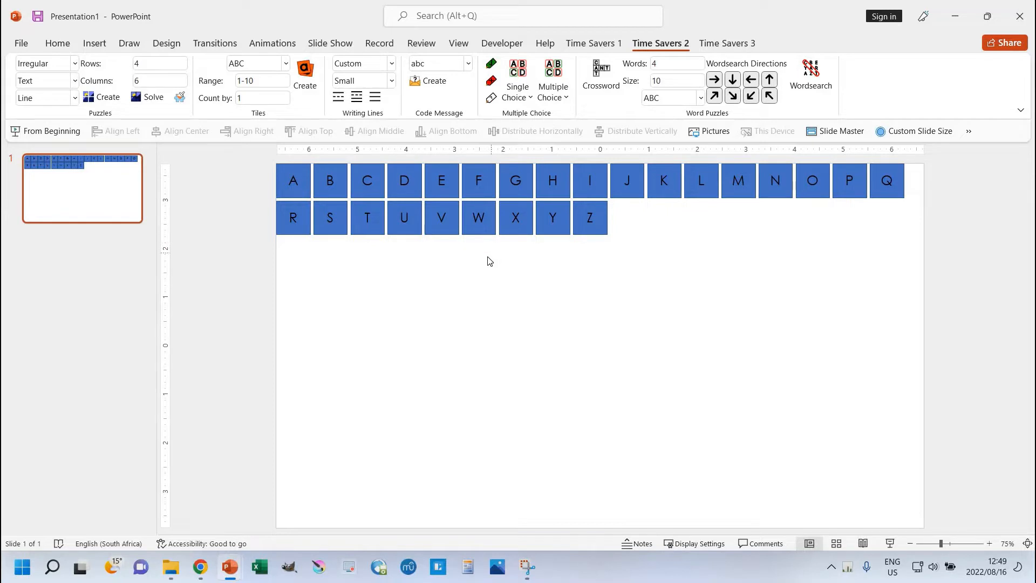
pyautogui.hotkey('ctrl', 'z')
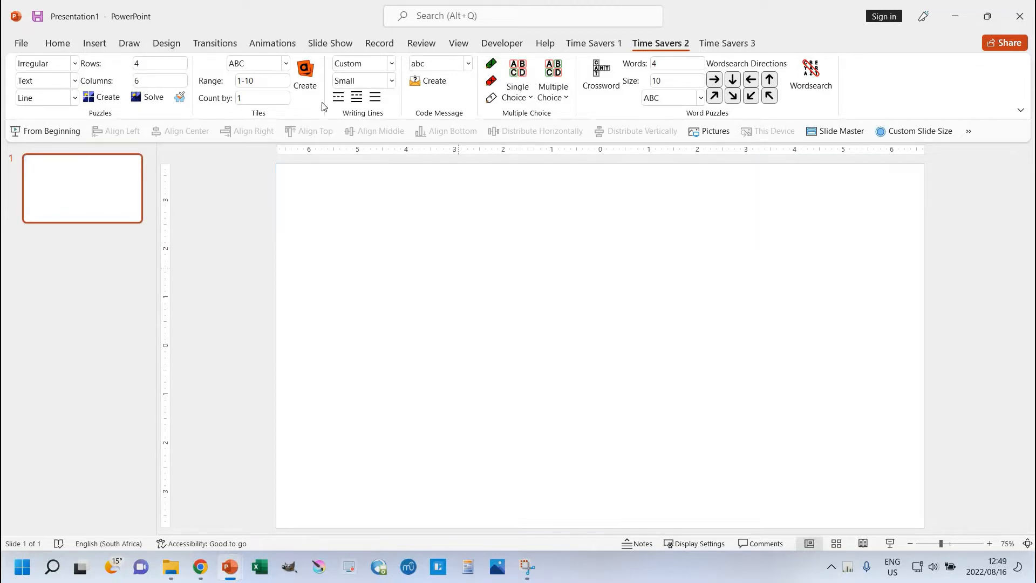
# Switch the tile type to 123, create number tiles for the range 1-10, and delete them
pyautogui.click(286, 63)
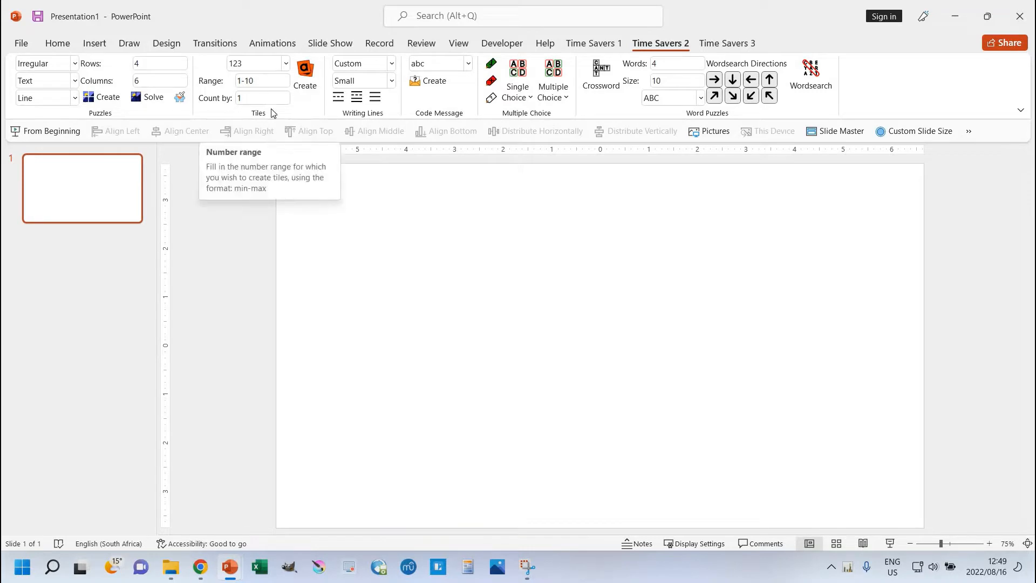
pyautogui.click(304, 80)
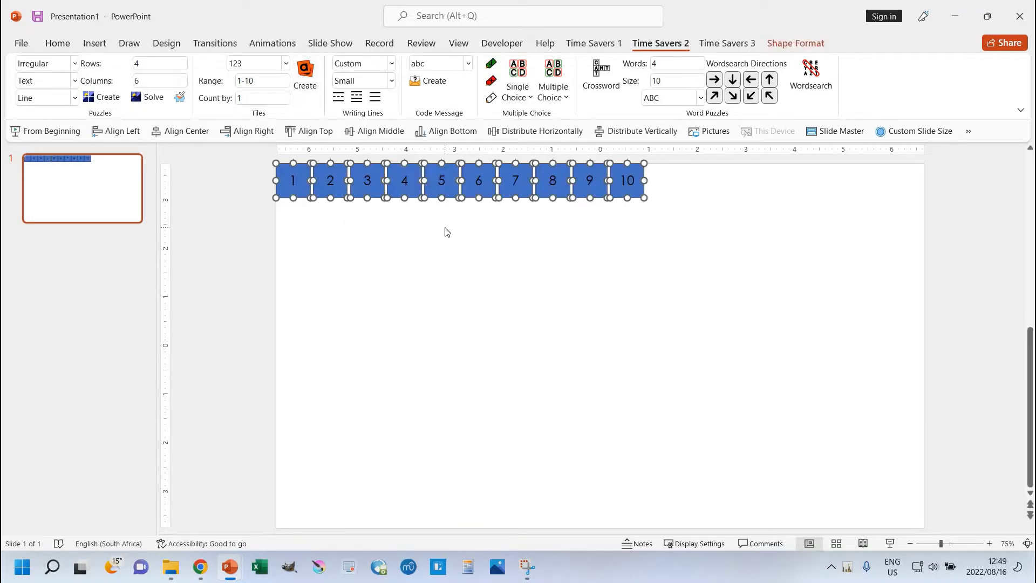
pyautogui.press('Delete')
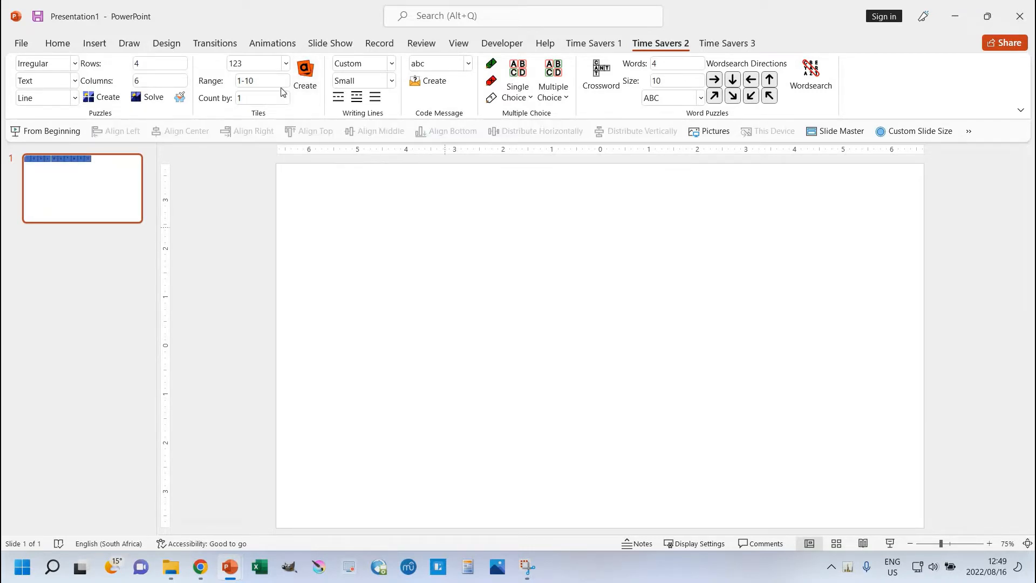
# Create number tiles for the range 21-30 and delete them from the slide
pyautogui.click(269, 81)
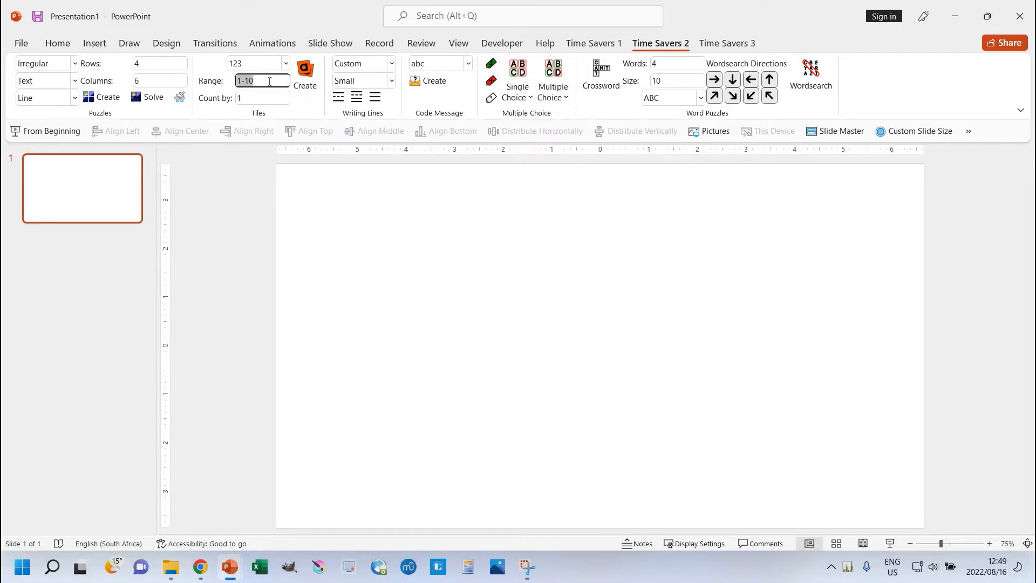
pyautogui.write('21-30')
pyautogui.click(305, 76)
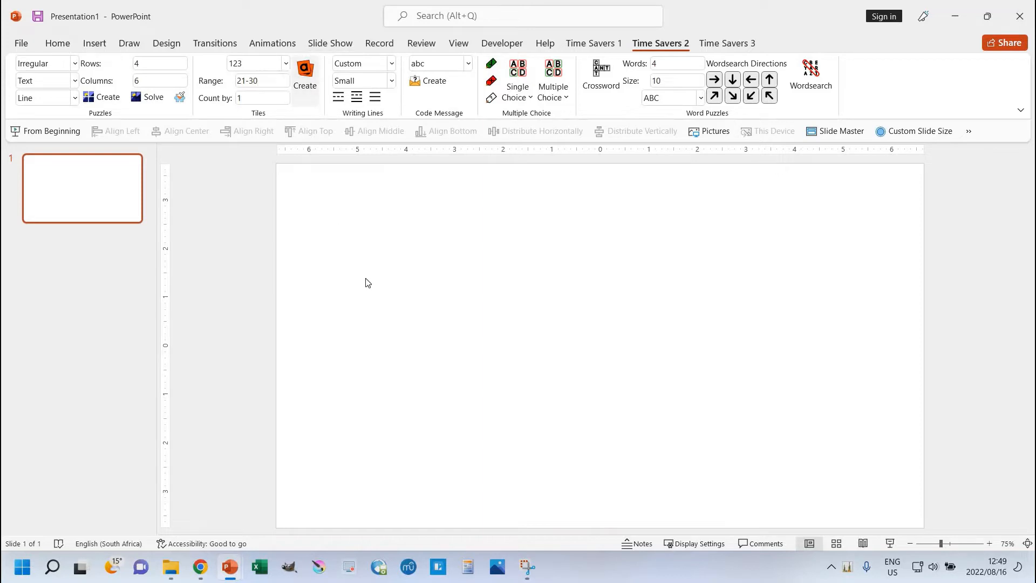
pyautogui.click(357, 300)
pyautogui.moveTo(225, 267); pyautogui.dragTo(698, 161)
pyautogui.press('Delete')
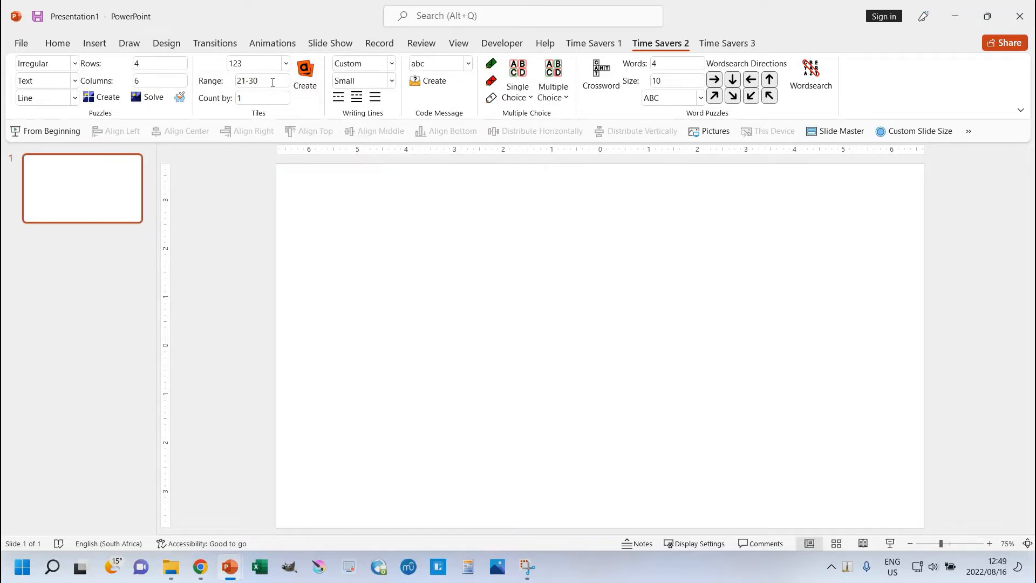
# Set the tile range to 1-100 and the counting interval to 2, create the tiles, and undo them
pyautogui.click(273, 83)
pyautogui.write('100')
pyautogui.click(261, 100)
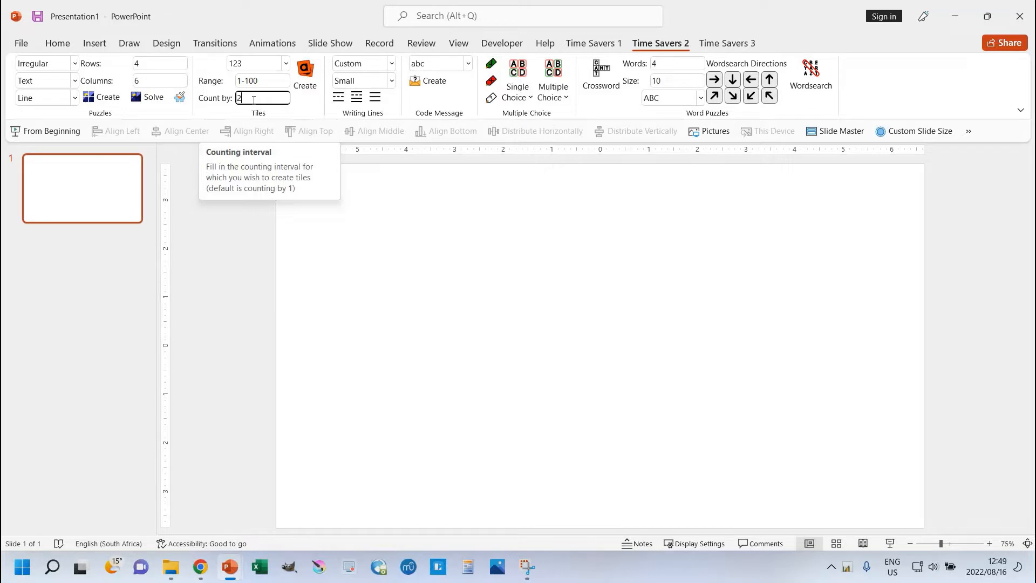
pyautogui.click(305, 79)
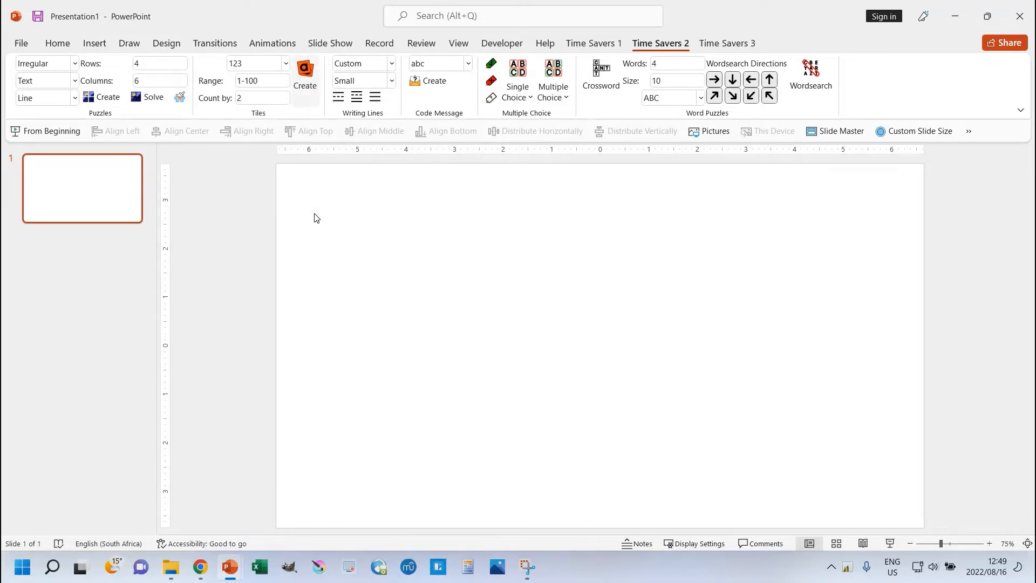
pyautogui.press('Escape')
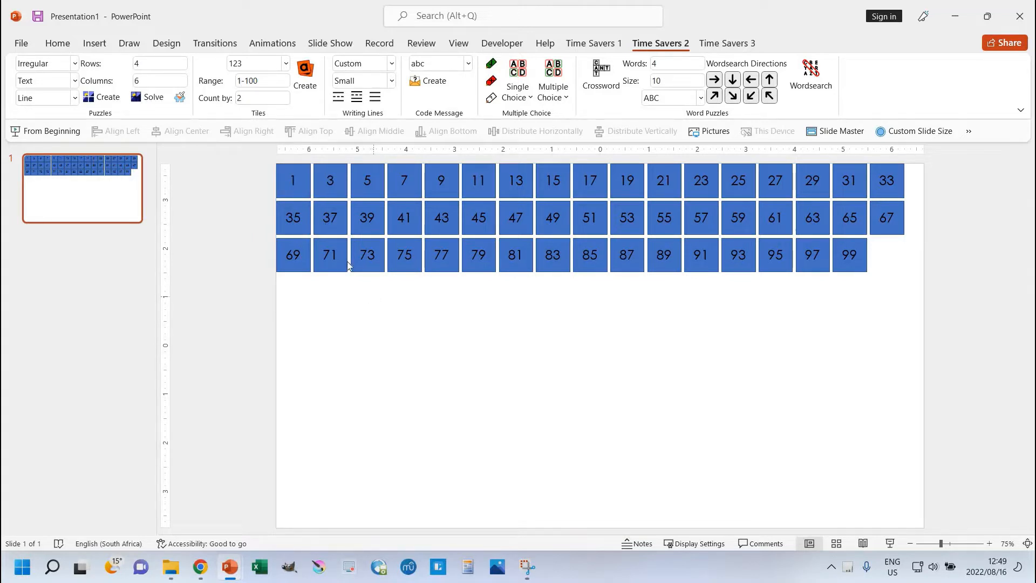
pyautogui.hotkey('ctrl', 'z')
# Set the tile range to 2-100, create the even-number tiles, and undo them
pyautogui.click(240, 80)
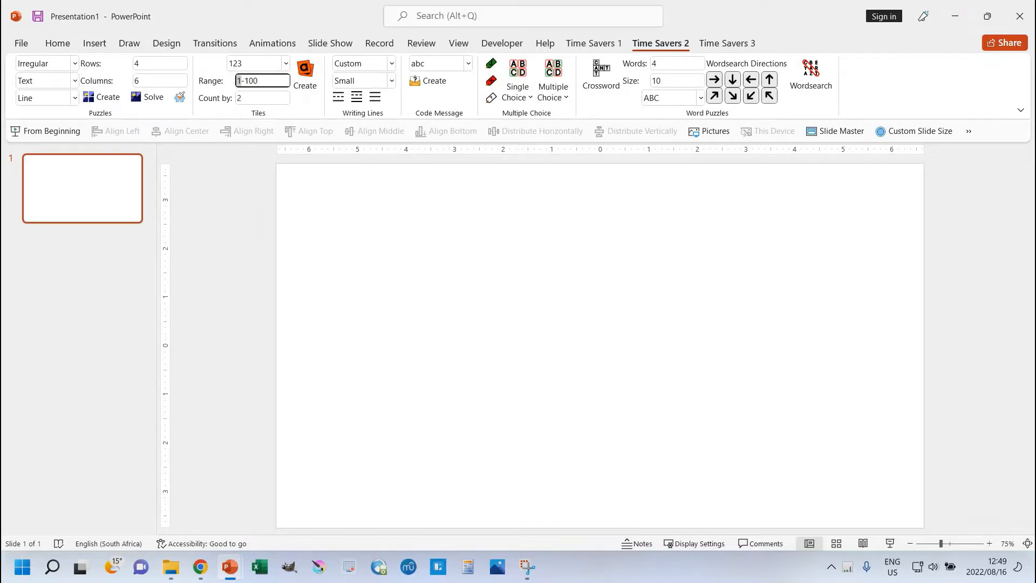
pyautogui.write('2')
pyautogui.click(305, 76)
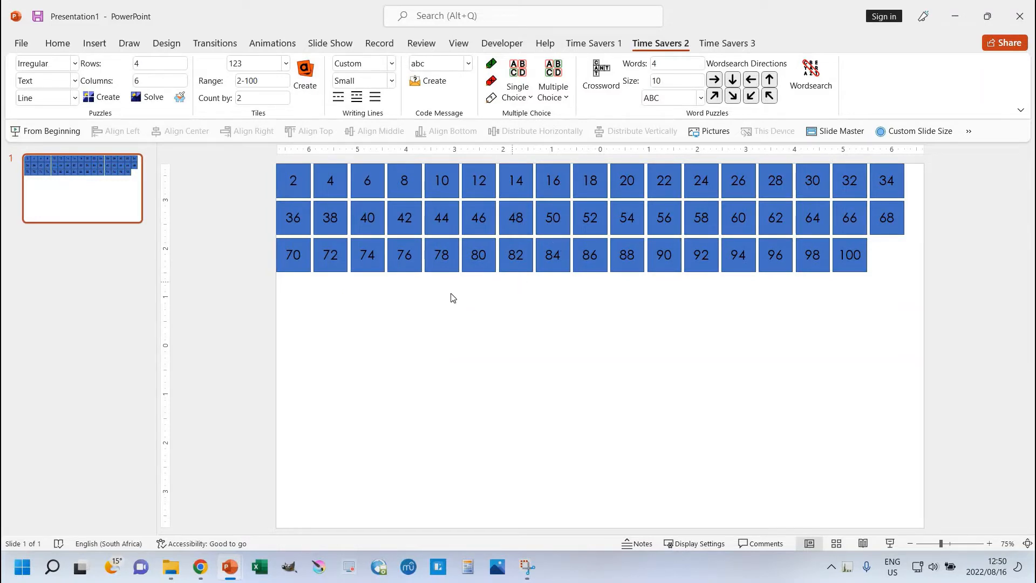
pyautogui.hotkey('ctrl', 'z')
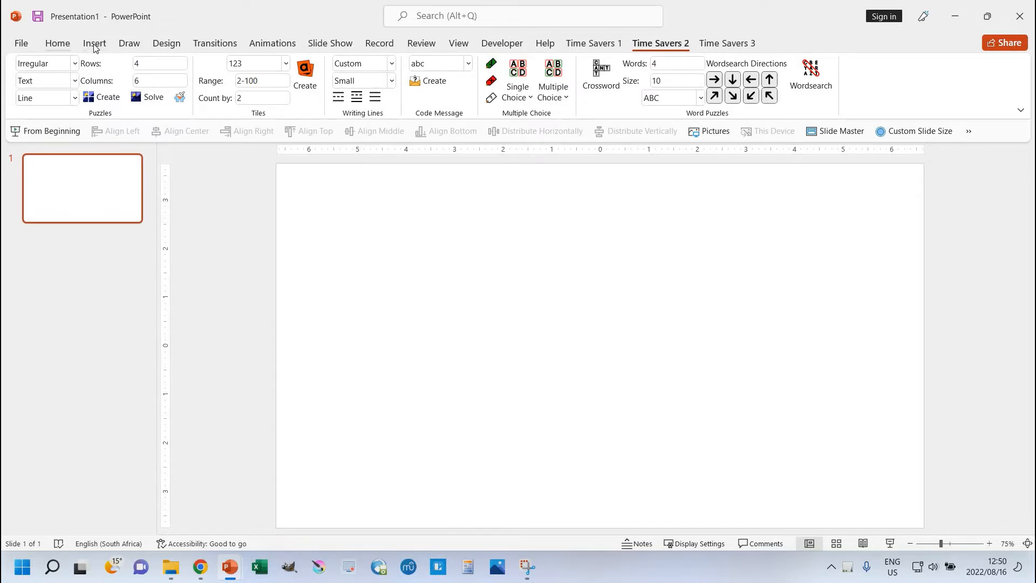
# Draw a square about 0.86 inches wide near the slide's upper left and place a duplicate beside it
pyautogui.click(69, 49)
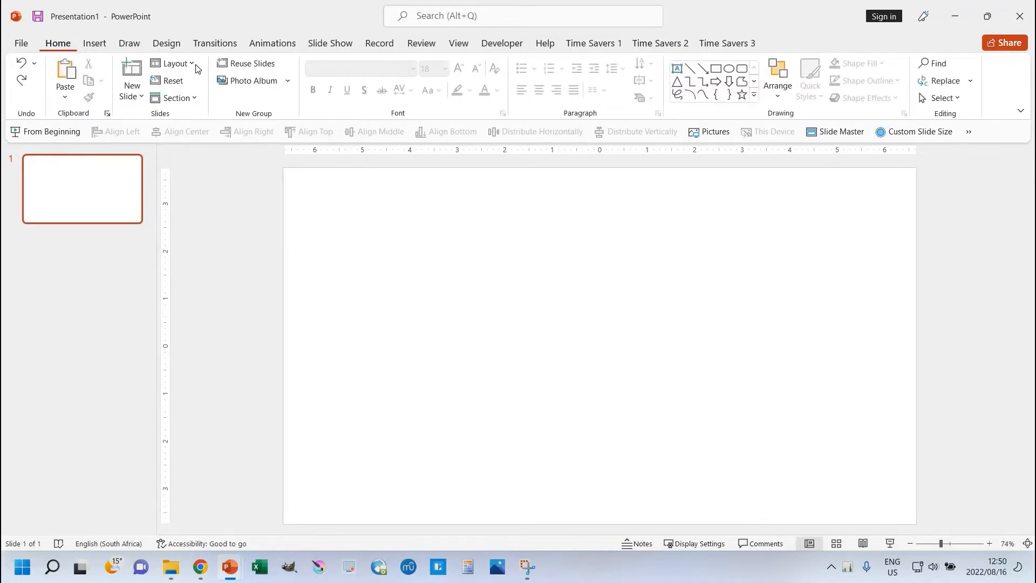
pyautogui.click(95, 49)
pyautogui.click(224, 83)
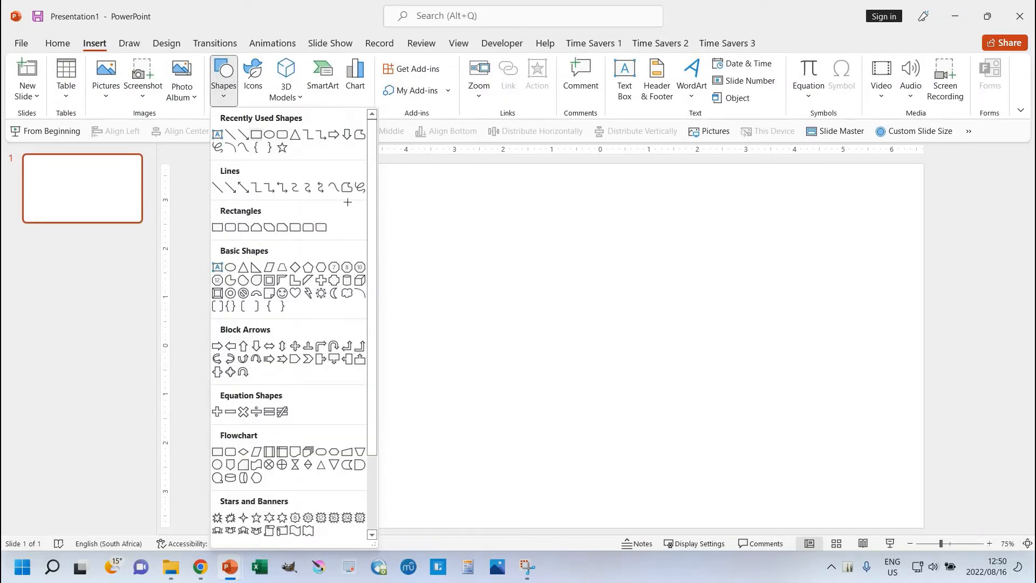
pyautogui.click(256, 133)
pyautogui.moveTo(348, 202); pyautogui.dragTo(427, 225)
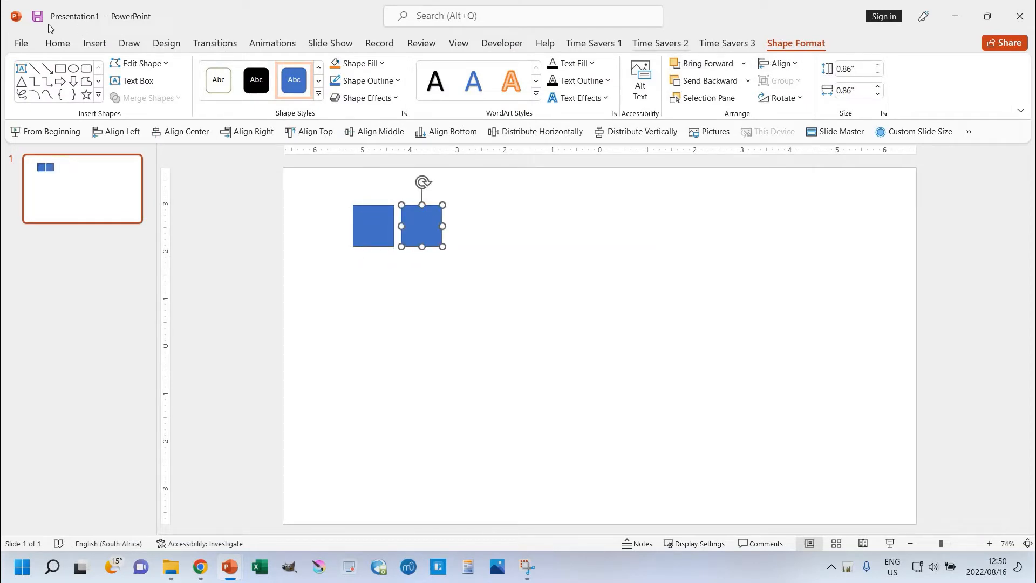
# Fill the second square with orange, then duplicate it and fill the third square with yellow
pyautogui.click(69, 44)
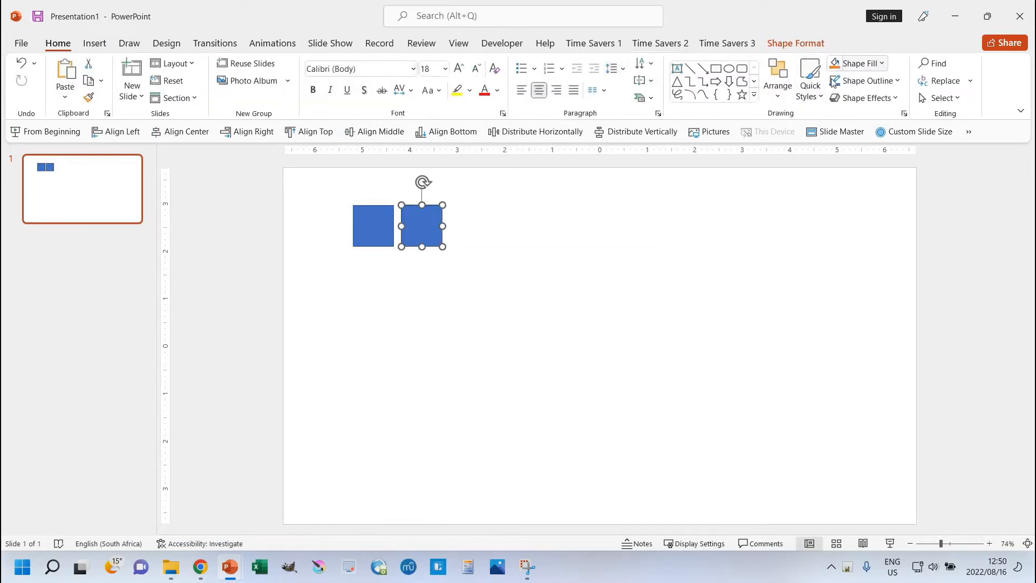
pyautogui.click(835, 63)
pyautogui.hotkey('ctrl', 'd')
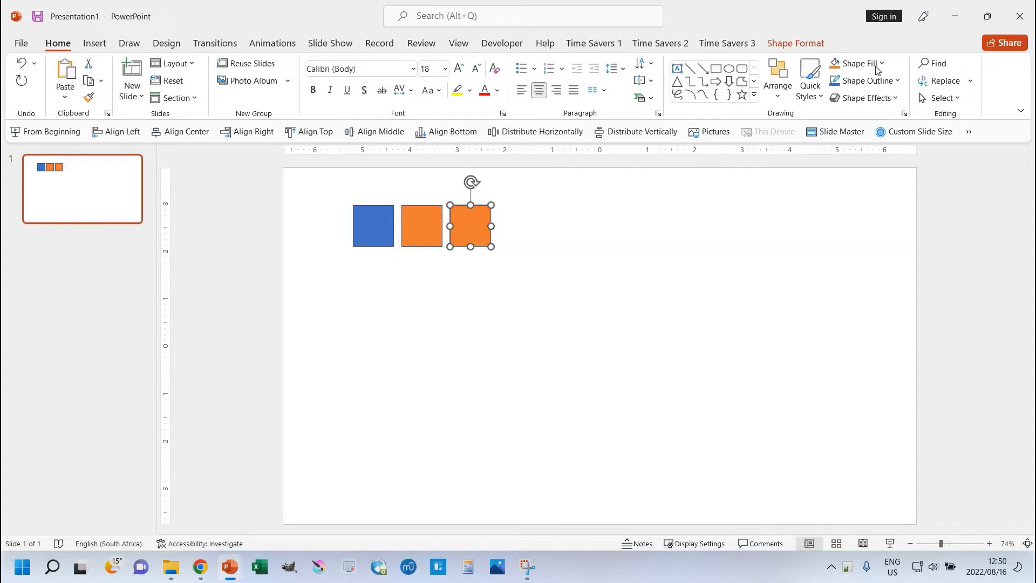
pyautogui.click(881, 64)
pyautogui.click(867, 190)
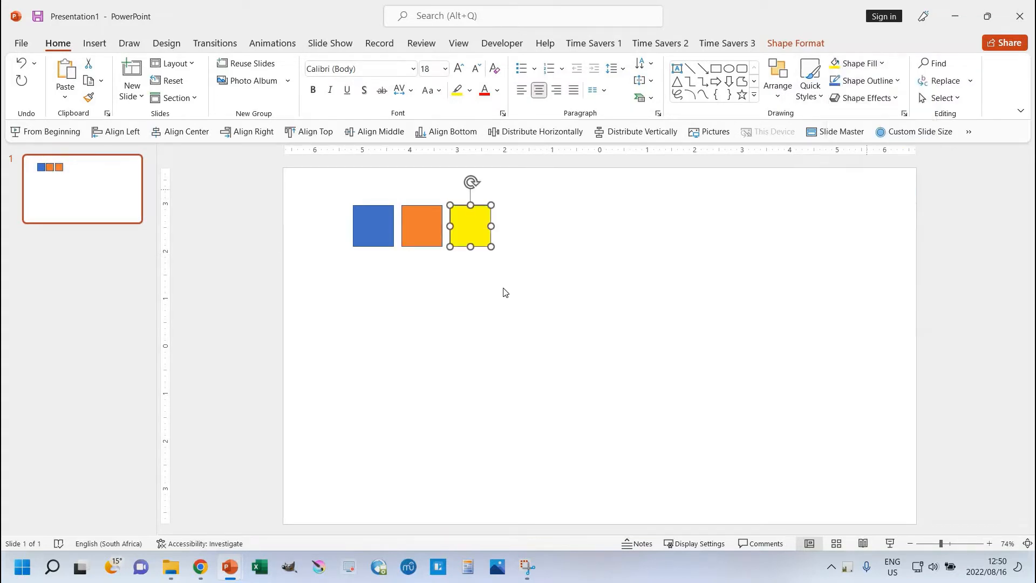
# Create the 2-100 number tiles using the blue, orange and yellow squares as backgrounds, and undo back past the tile creation
pyautogui.click(335, 284)
pyautogui.click(368, 235)
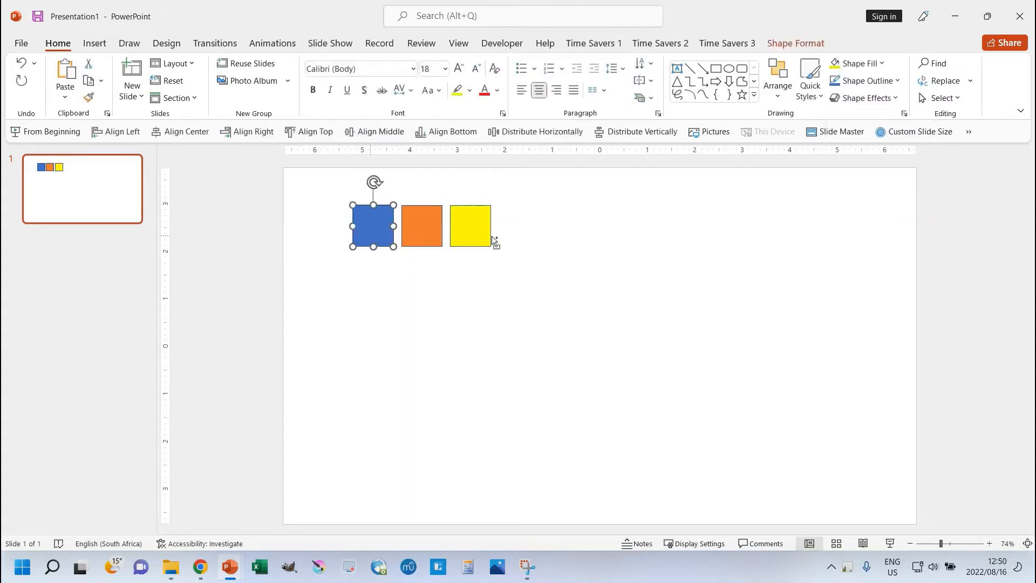
pyautogui.keyDown('ctrl'); pyautogui.click(425, 236); pyautogui.keyUp('ctrl')
pyautogui.keyDown('ctrl'); pyautogui.click(483, 236); pyautogui.keyUp('ctrl')
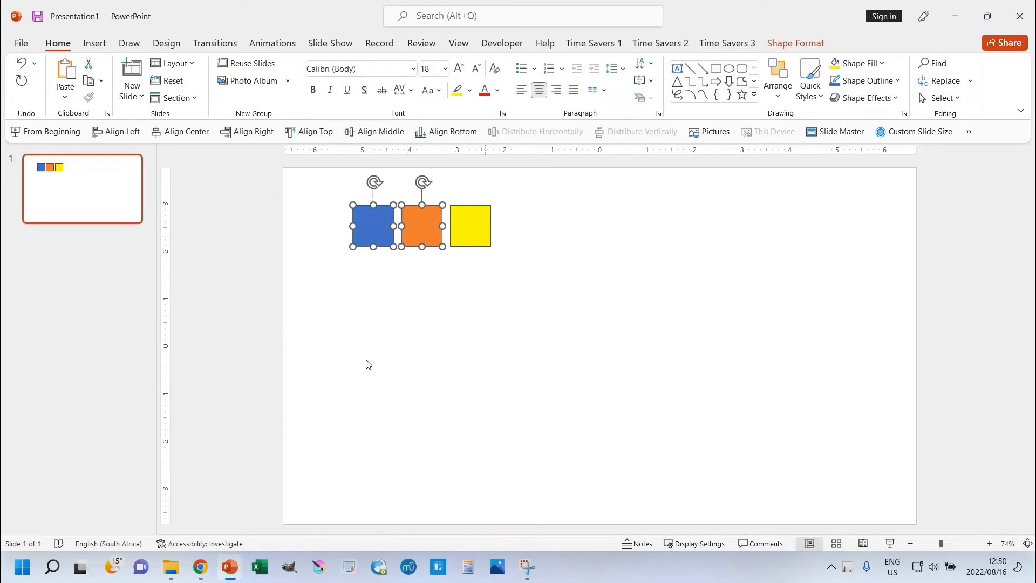
pyautogui.click(671, 45)
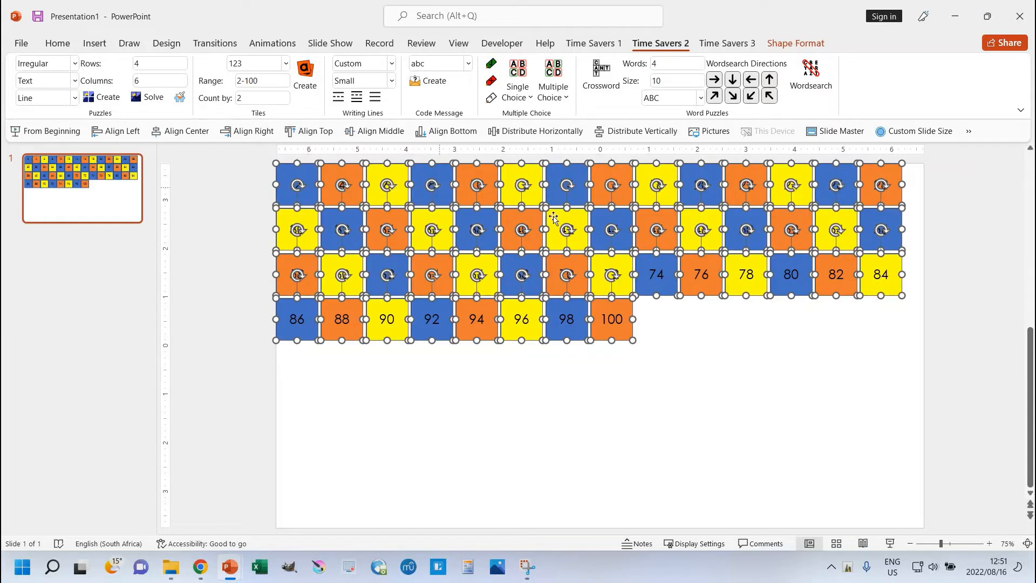
pyautogui.click(596, 400)
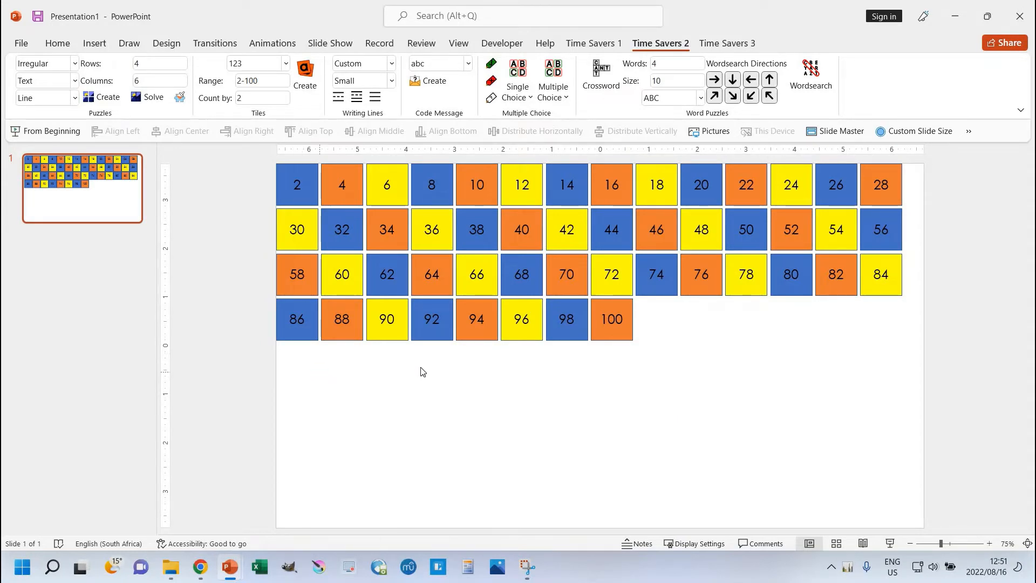
pyautogui.hotkey('ctrl', 'z')
pyautogui.hotkey('ctrl', 'z')
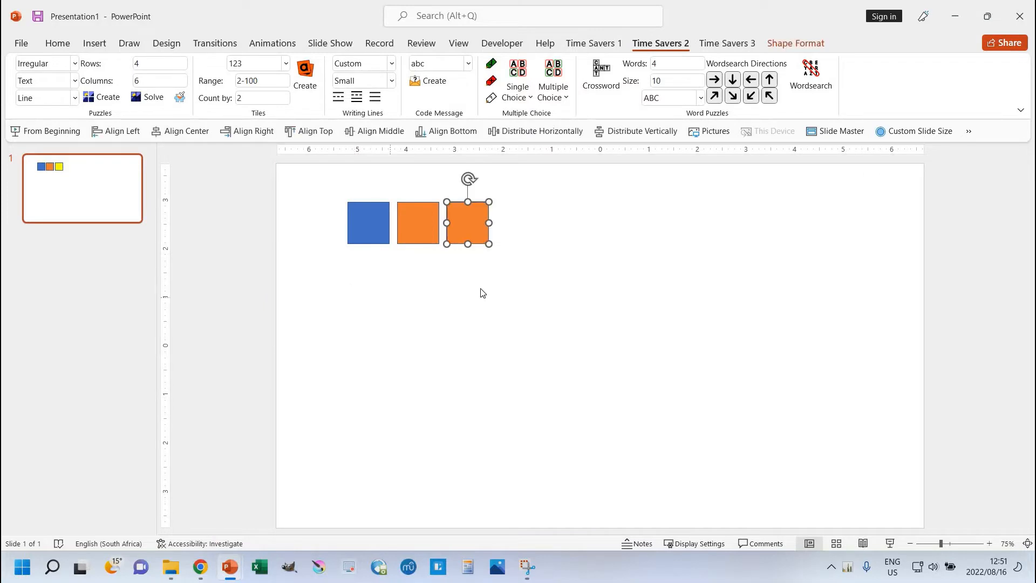
# Delete the three coloured squares from the slide
pyautogui.click(376, 277)
pyautogui.hotkey('ctrl', 'a')
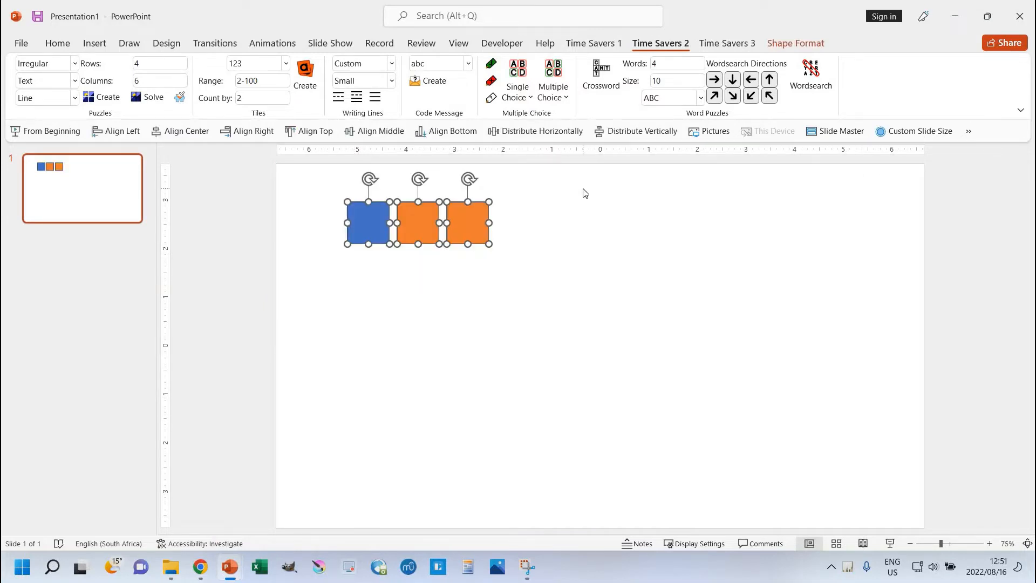
pyautogui.press('Delete')
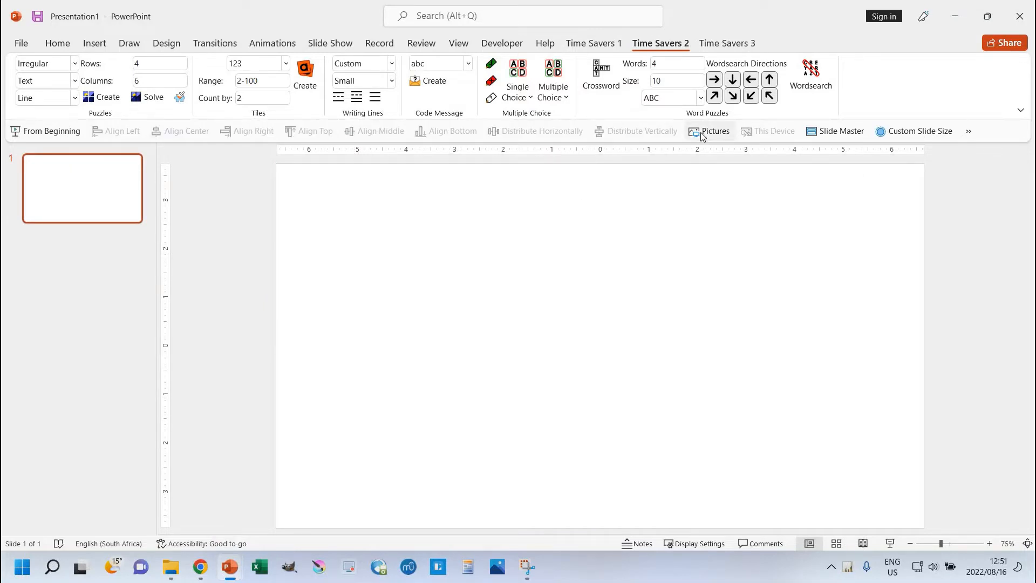
# Insert the Flower Blue.png picture and place it at about 2.4 inches high in the slide's left half
pyautogui.click(703, 135)
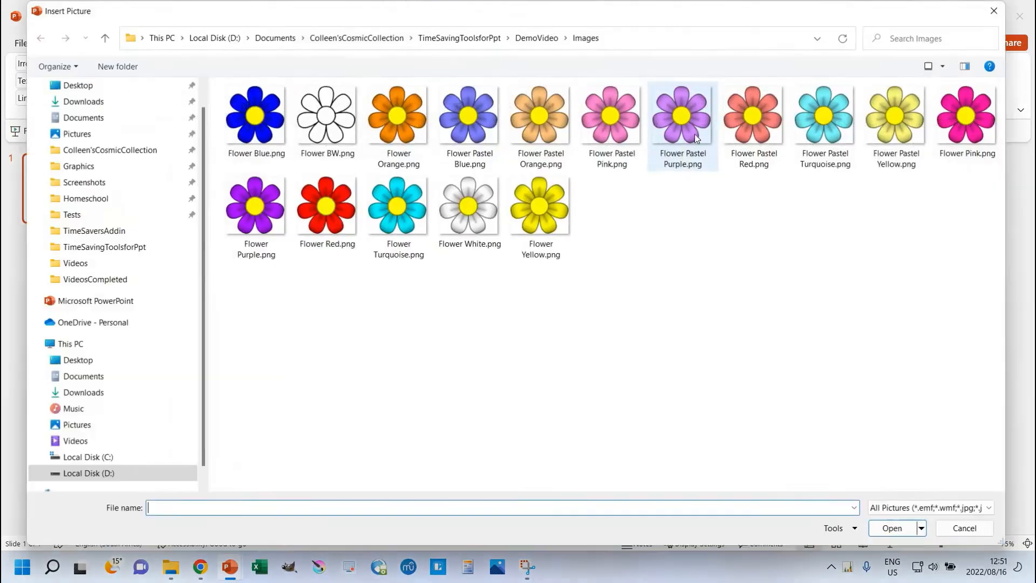
pyautogui.doubleClick(253, 118)
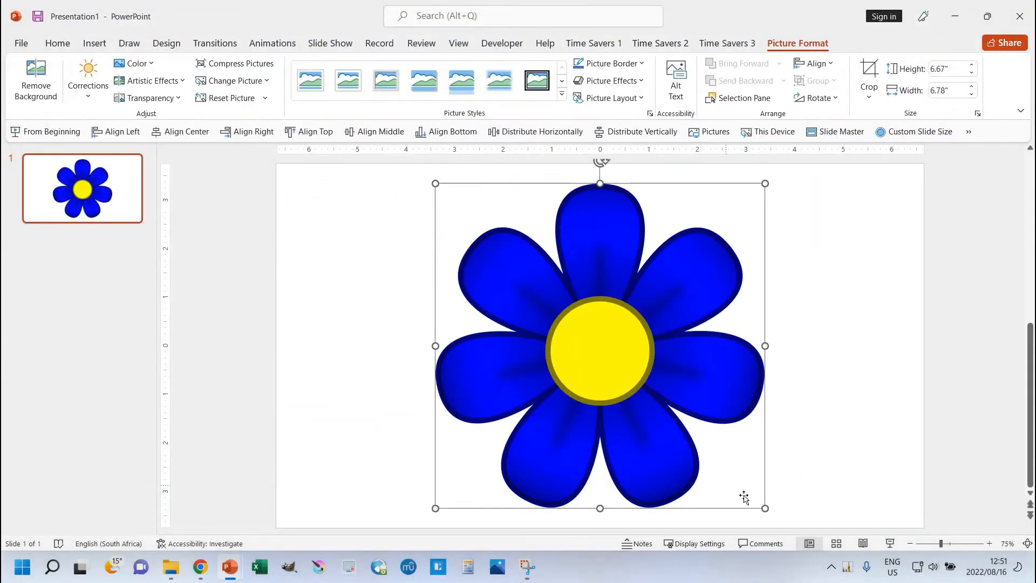
pyautogui.moveTo(748, 495); pyautogui.dragTo(511, 299)
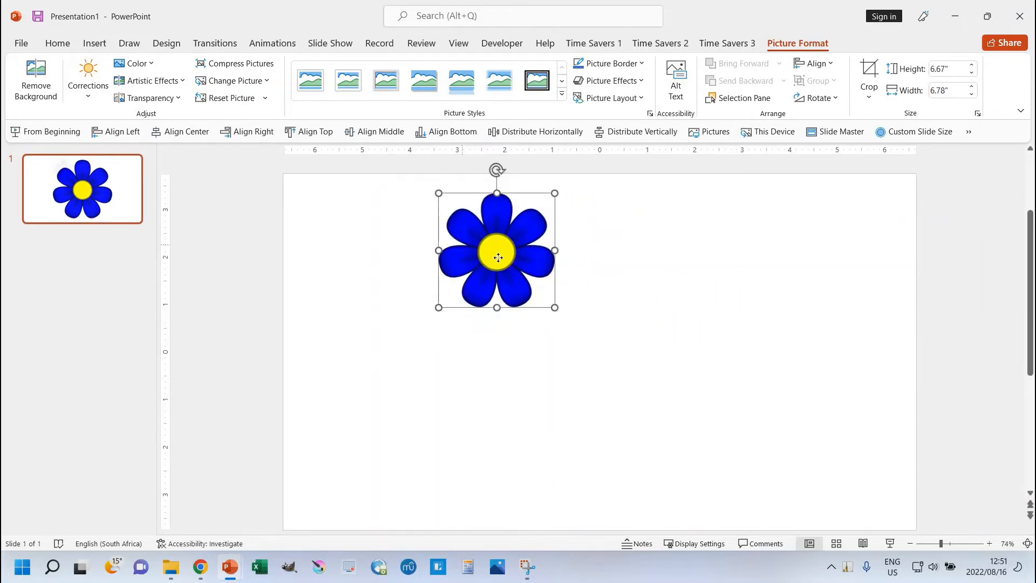
pyautogui.moveTo(497, 257); pyautogui.dragTo(423, 308)
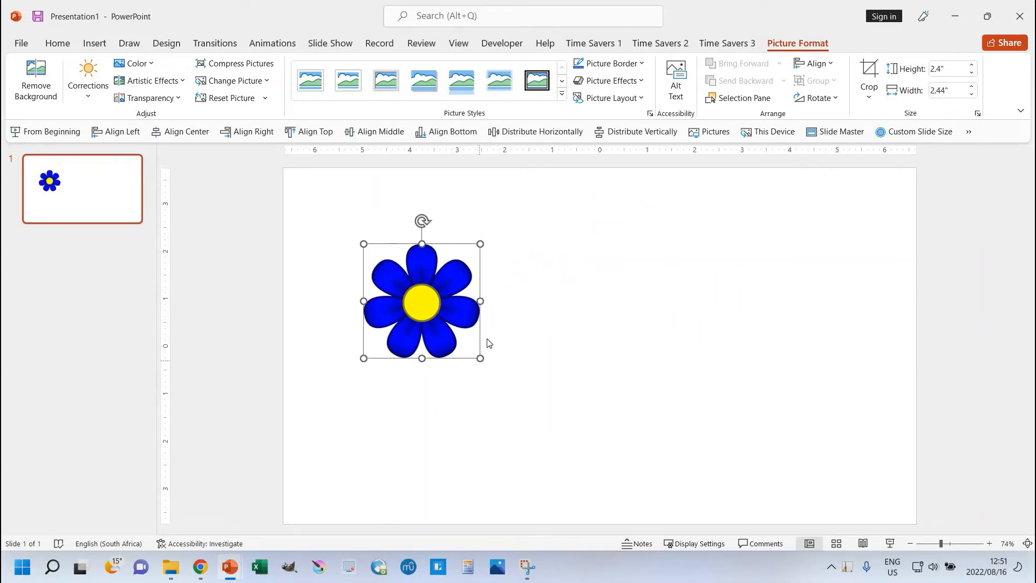
# Create the 2-100 number tiles, counting by 2, with the large blue flower as the background
pyautogui.press('Escape')
pyautogui.doubleClick(411, 301)
pyautogui.click(661, 42)
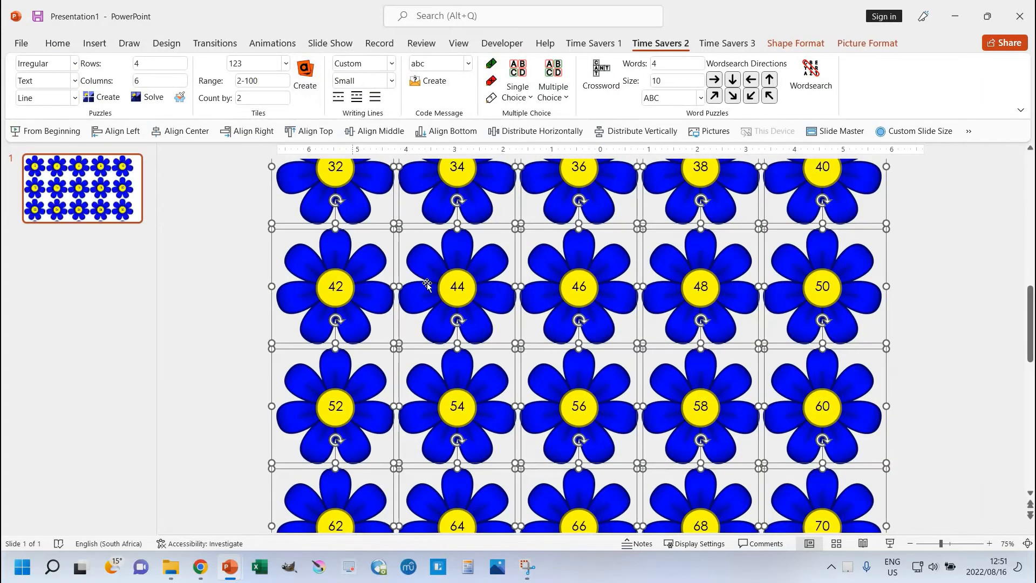
pyautogui.scroll(-5, 455, 285)
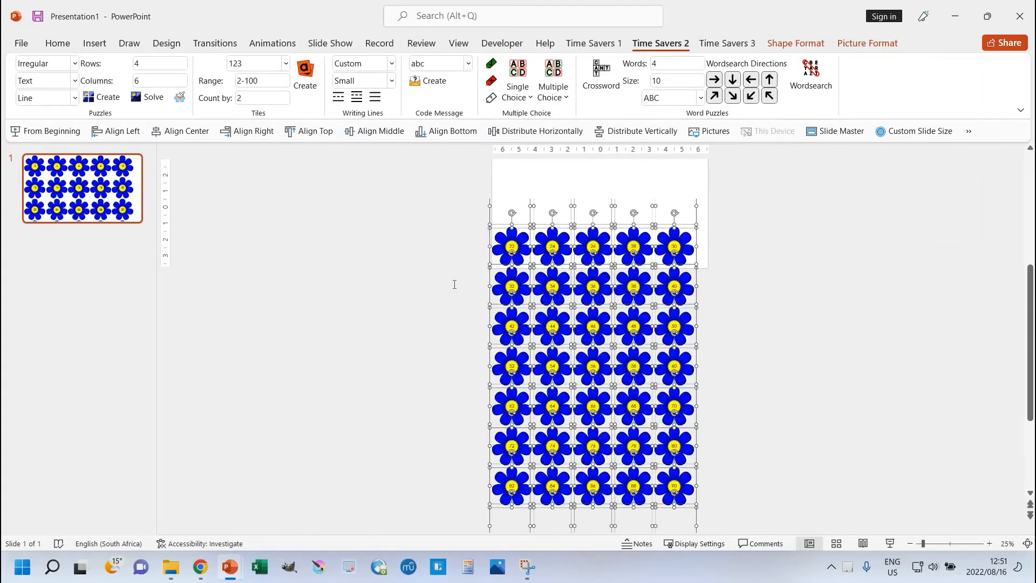
pyautogui.scroll(3, 417, 266)
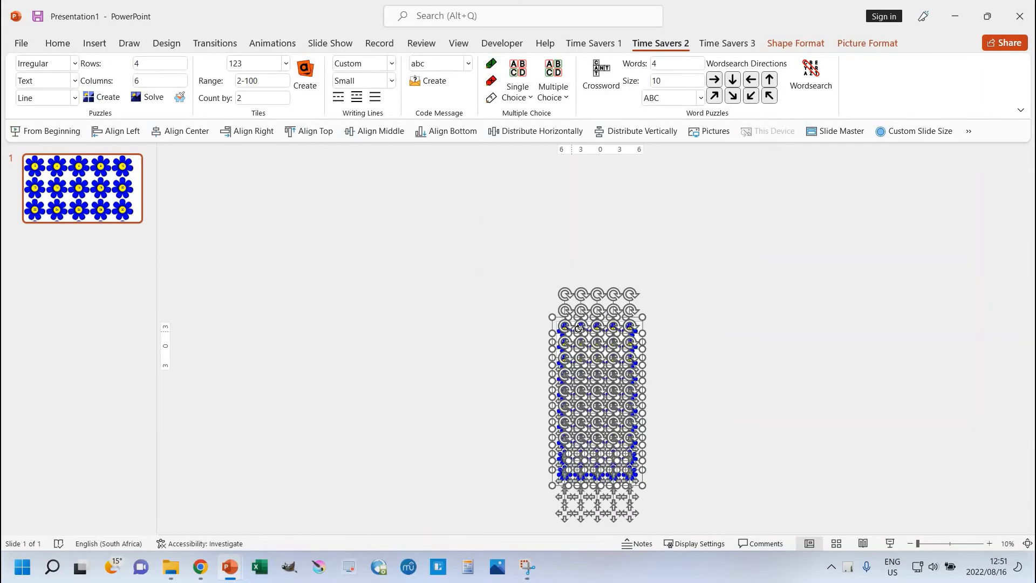
pyautogui.press('Escape')
pyautogui.scroll(1, 424, 228)
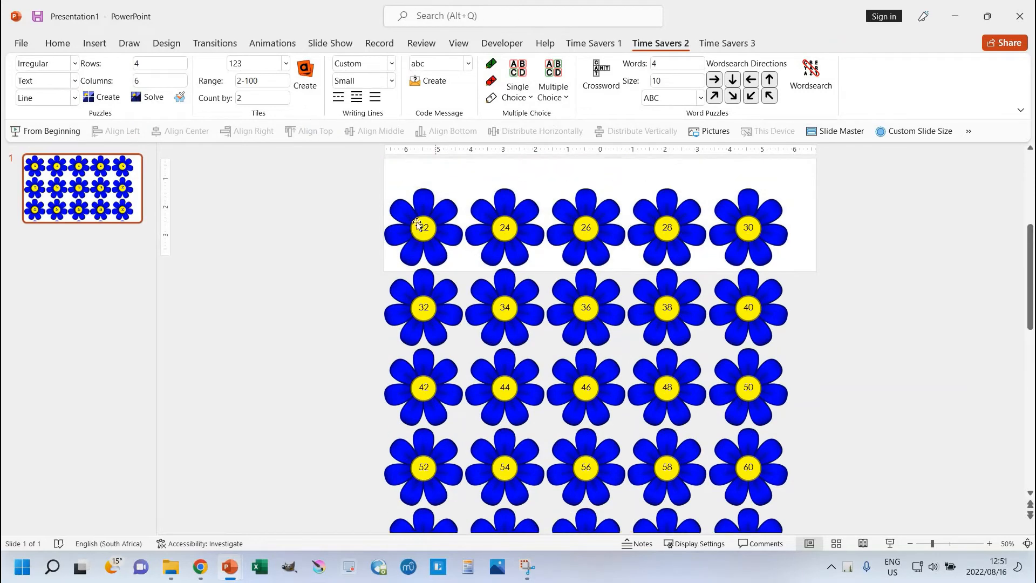
# Try to move the number 22 off its flower beside the slide, and undo the move
pyautogui.click(398, 236)
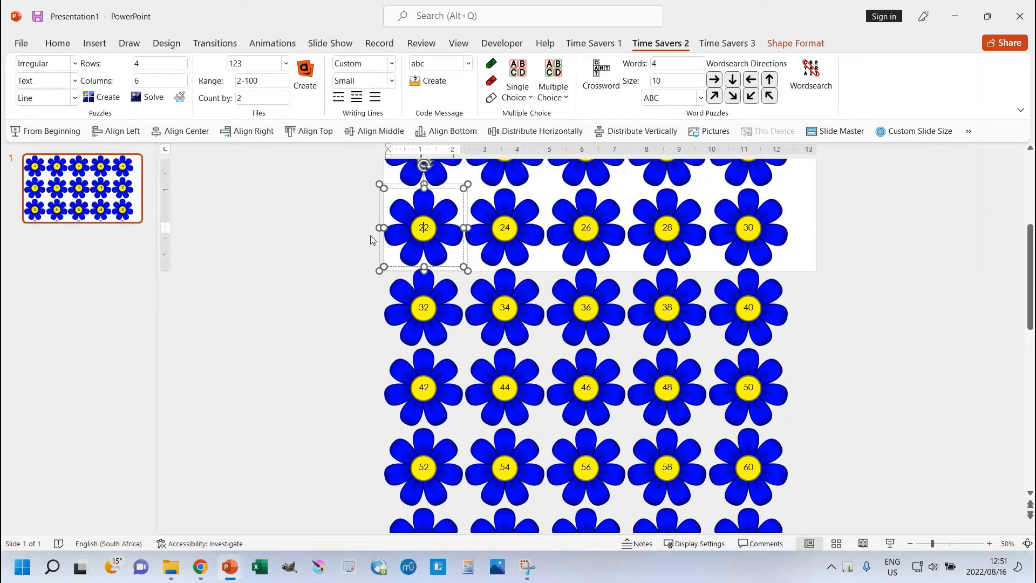
pyautogui.click(318, 235)
pyautogui.click(401, 239)
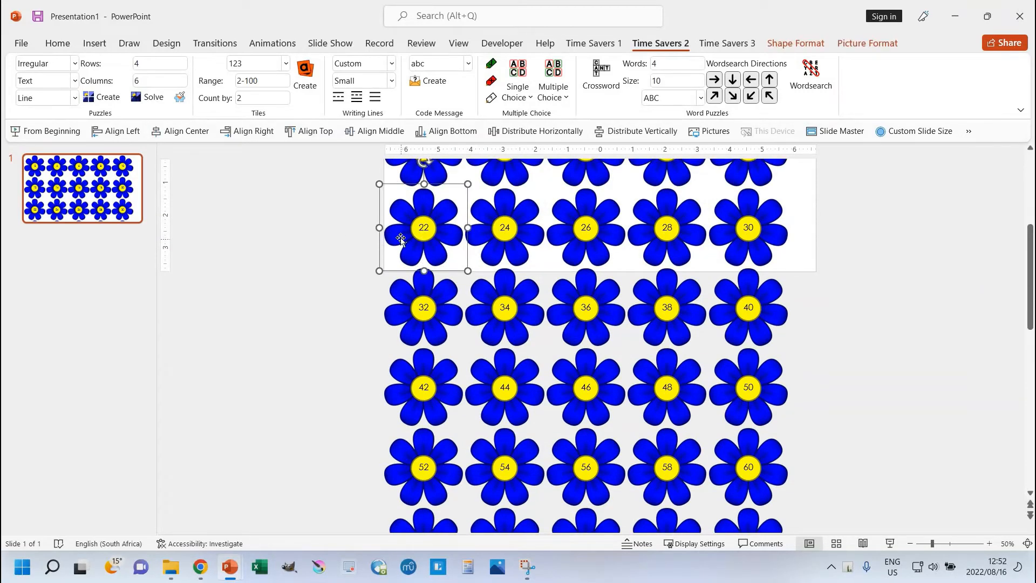
pyautogui.click(401, 239)
pyautogui.moveTo(401, 239); pyautogui.dragTo(307, 257)
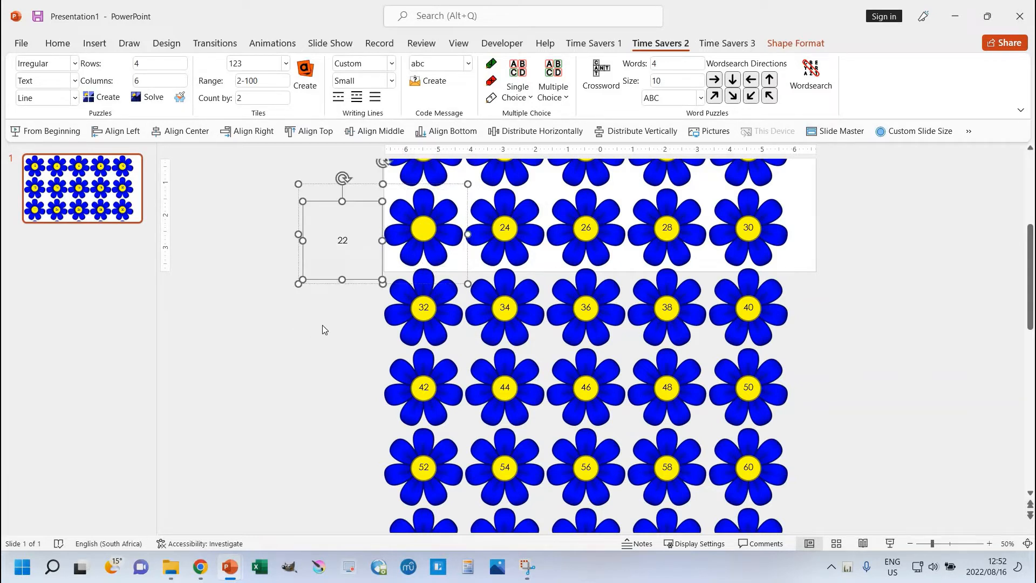
pyautogui.hotkey('ctrl', 'z')
pyautogui.click(316, 306)
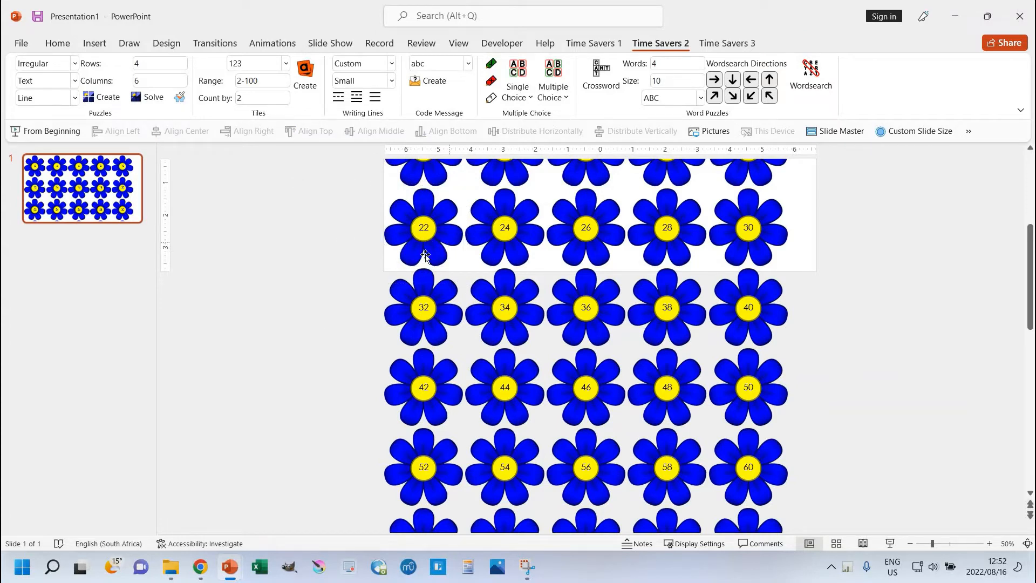
# Move the flower tiles from 22 to 32 individually out of their grid positions
pyautogui.moveTo(417, 245); pyautogui.dragTo(328, 255)
pyautogui.moveTo(516, 244); pyautogui.dragTo(463, 246)
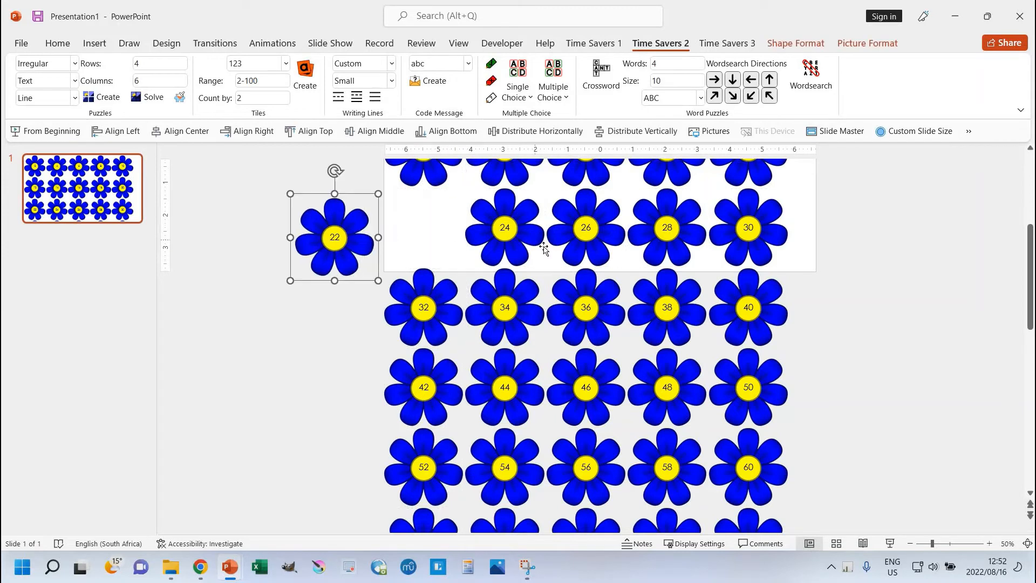
pyautogui.moveTo(590, 250); pyautogui.dragTo(569, 259)
pyautogui.moveTo(665, 254); pyautogui.dragTo(638, 283)
pyautogui.moveTo(747, 258); pyautogui.dragTo(788, 306)
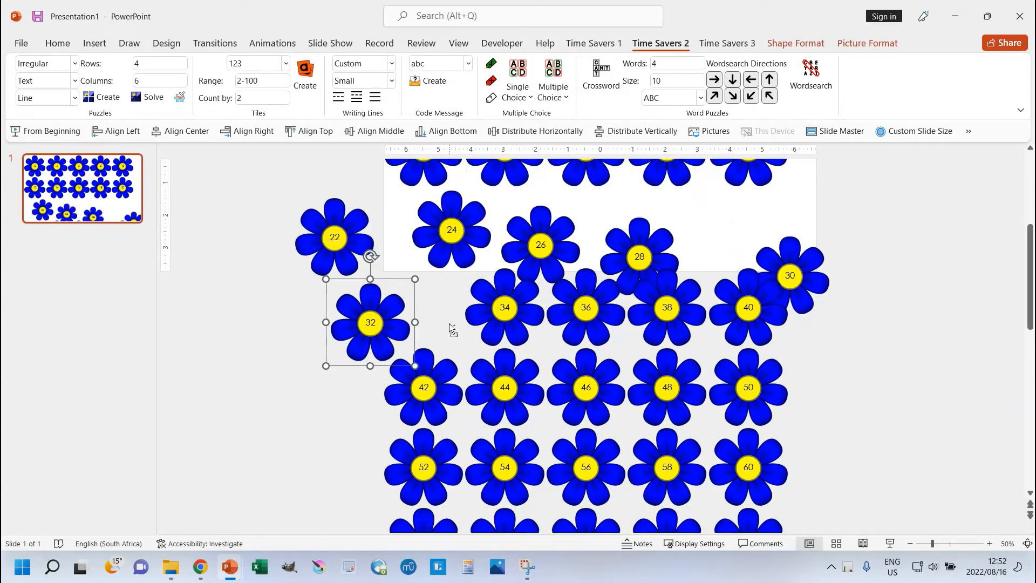
# Undo the flower tile moves and the creation of the tiles, back to the single flower picture
pyautogui.hotkey('ctrl', 'z')
pyautogui.hotkey('ctrl', 'z')
pyautogui.hotkey('ctrl', 'z')
pyautogui.hotkey('ctrl', 'z')
pyautogui.hotkey('ctrl', 'z')
pyautogui.hotkey('ctrl', 'z')
pyautogui.hotkey('ctrl', 'z')
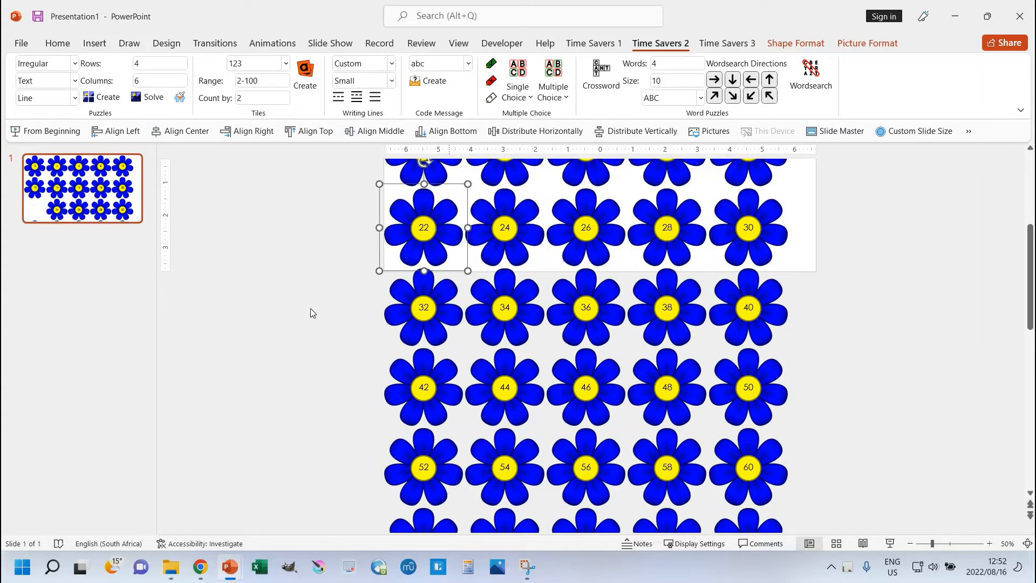
# Shrink the blue flower to about 1.1 inches wide and create the 2-100 even-number tiles with it as background
pyautogui.click(518, 355)
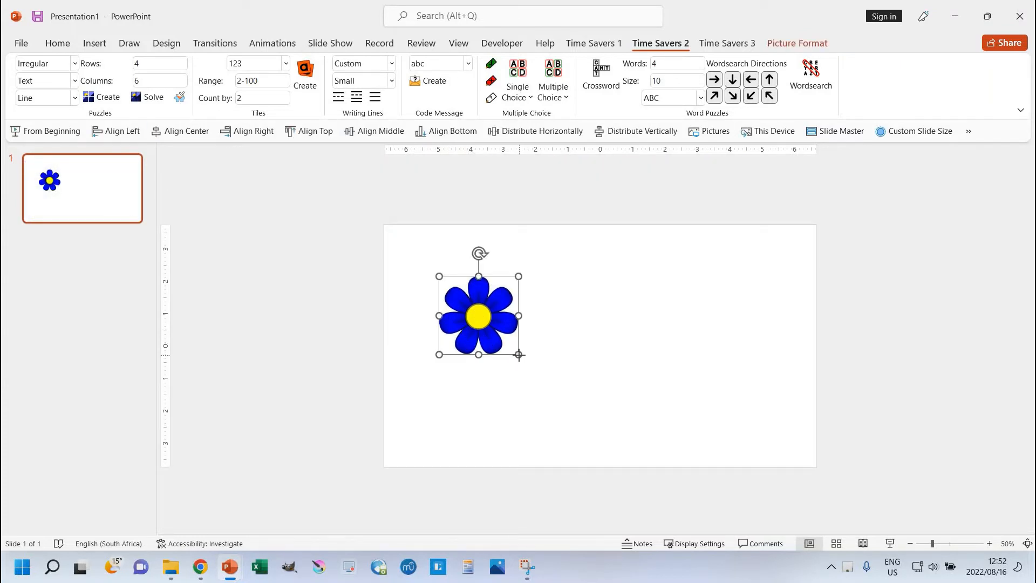
pyautogui.moveTo(518, 355); pyautogui.dragTo(476, 312)
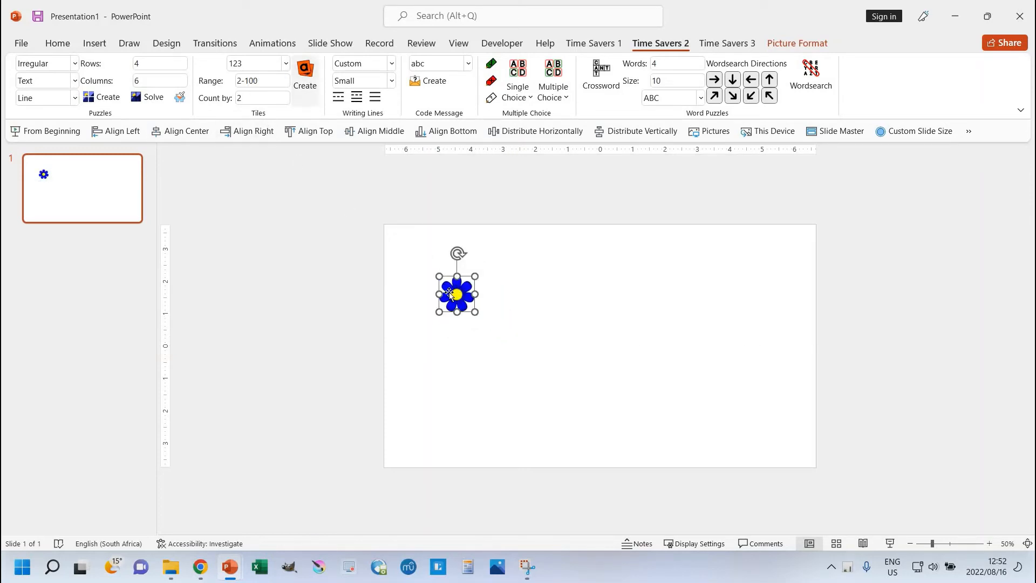
pyautogui.click(356, 238)
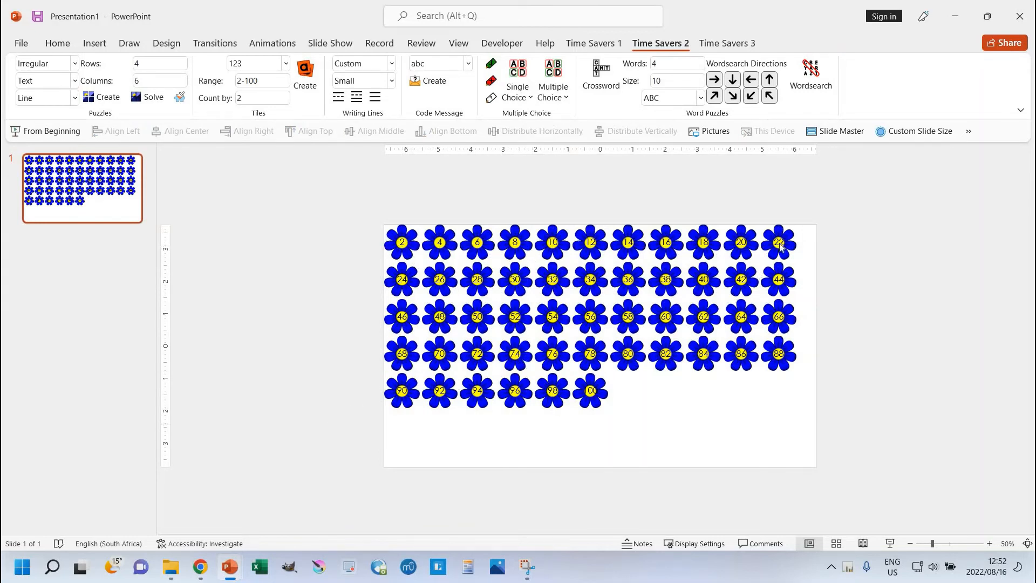
pyautogui.moveTo(780, 247); pyautogui.dragTo(822, 196)
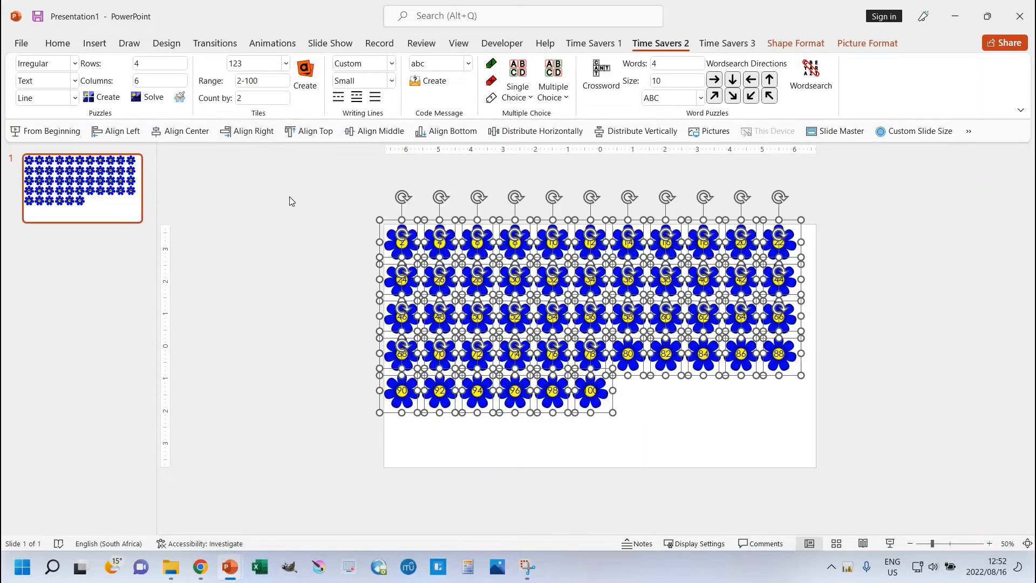
pyautogui.click(343, 235)
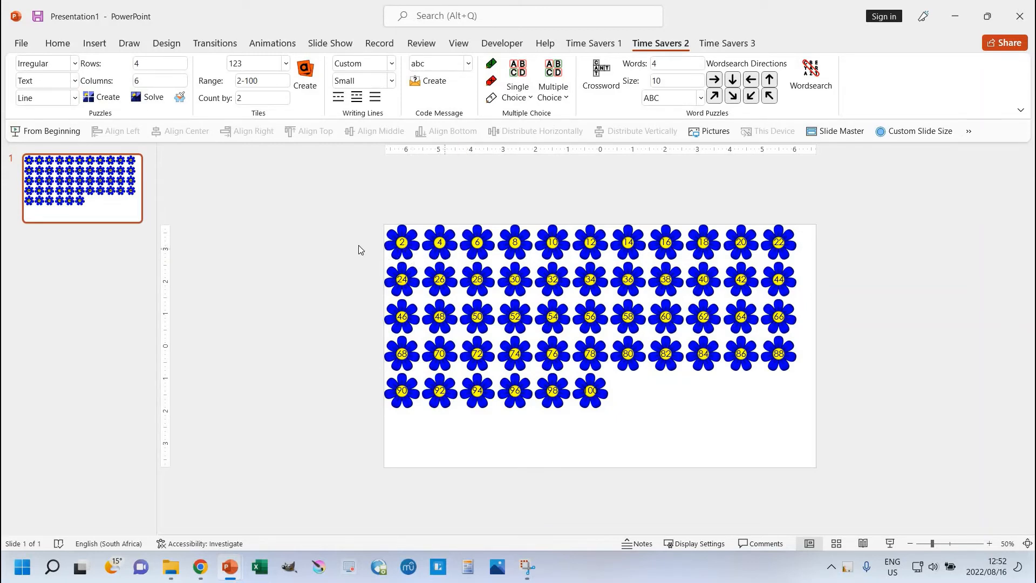
# Reduce the font size of the numbers on all the flower tiles to 12
pyautogui.moveTo(312, 186); pyautogui.dragTo(816, 434)
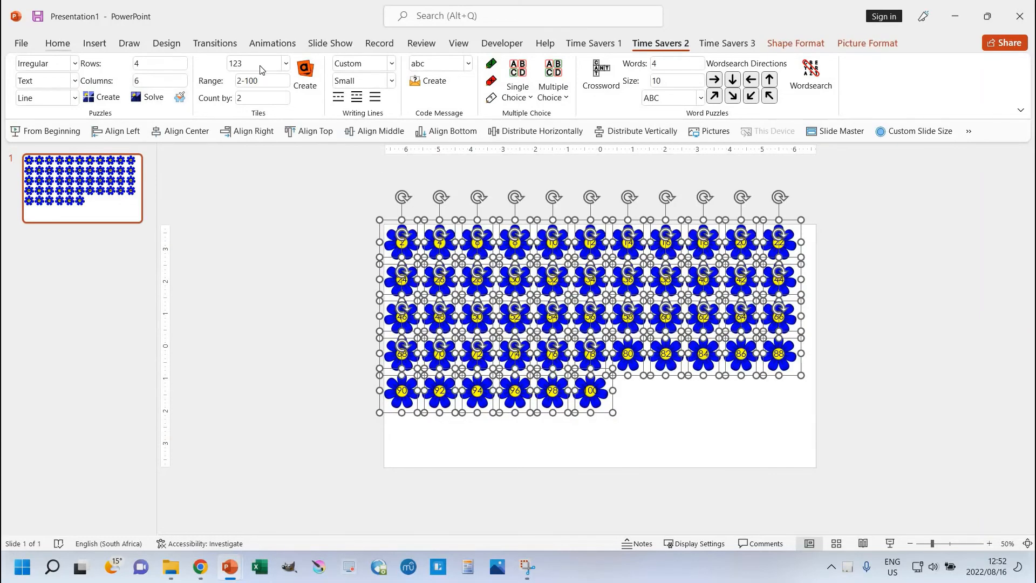
pyautogui.click(58, 43)
pyautogui.click(477, 70)
pyautogui.click(477, 71)
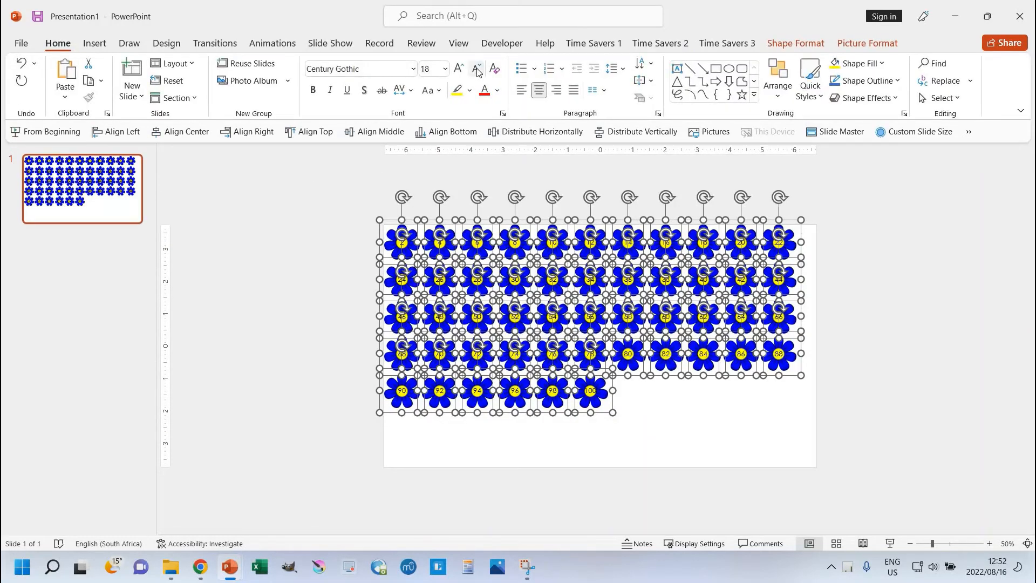
pyautogui.click(477, 71)
pyautogui.click(651, 402)
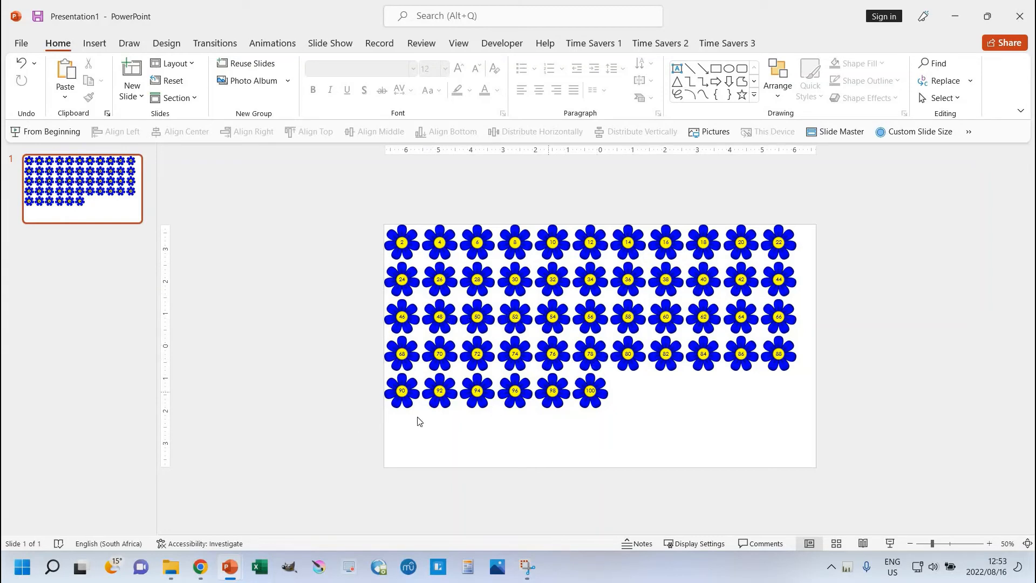
# Open the text box formatting options for all the flower tiles and clear the top margin value
pyautogui.moveTo(898, 195); pyautogui.dragTo(804, 221)
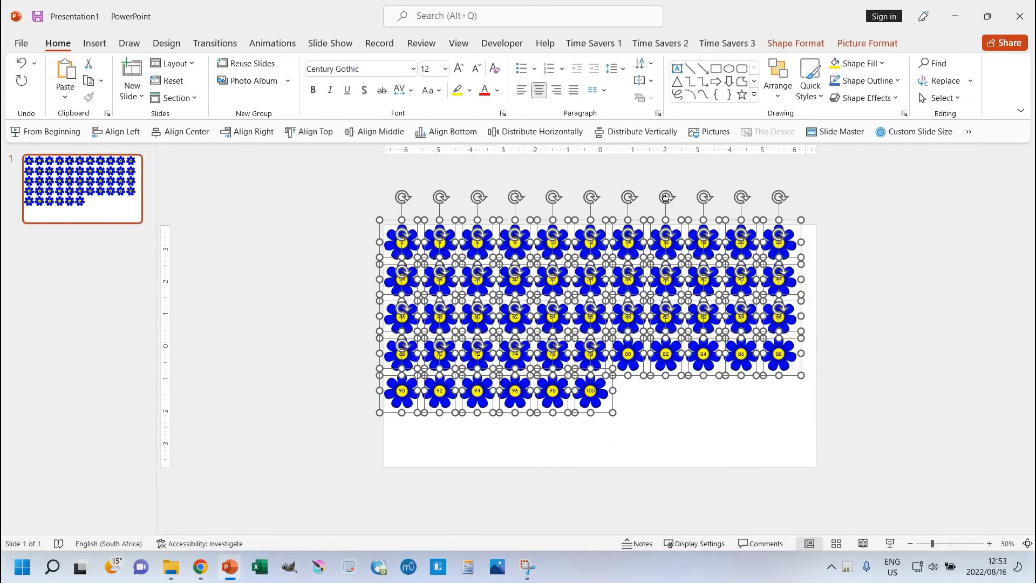
pyautogui.rightClick(773, 256)
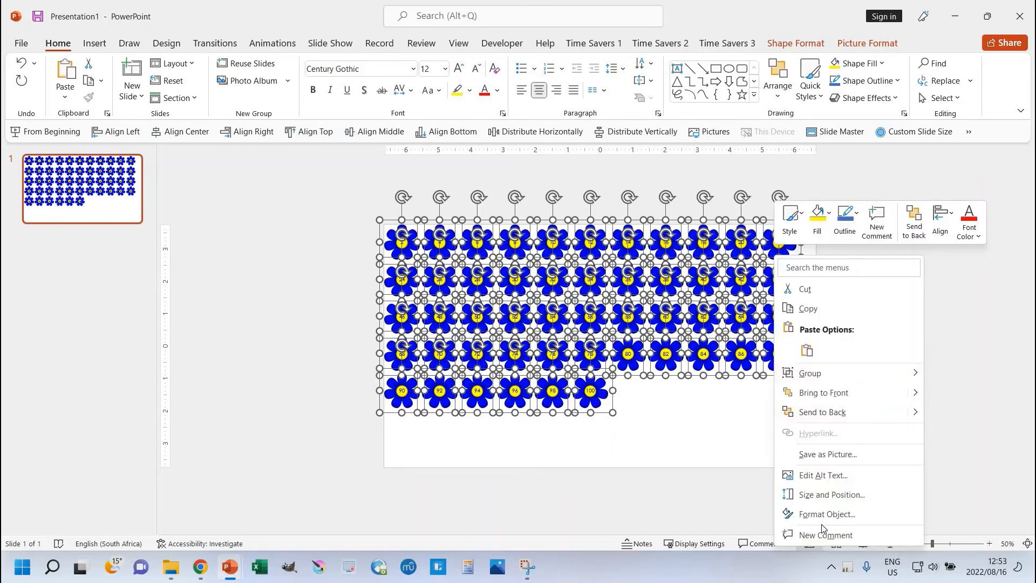
pyautogui.click(823, 514)
pyautogui.click(913, 205)
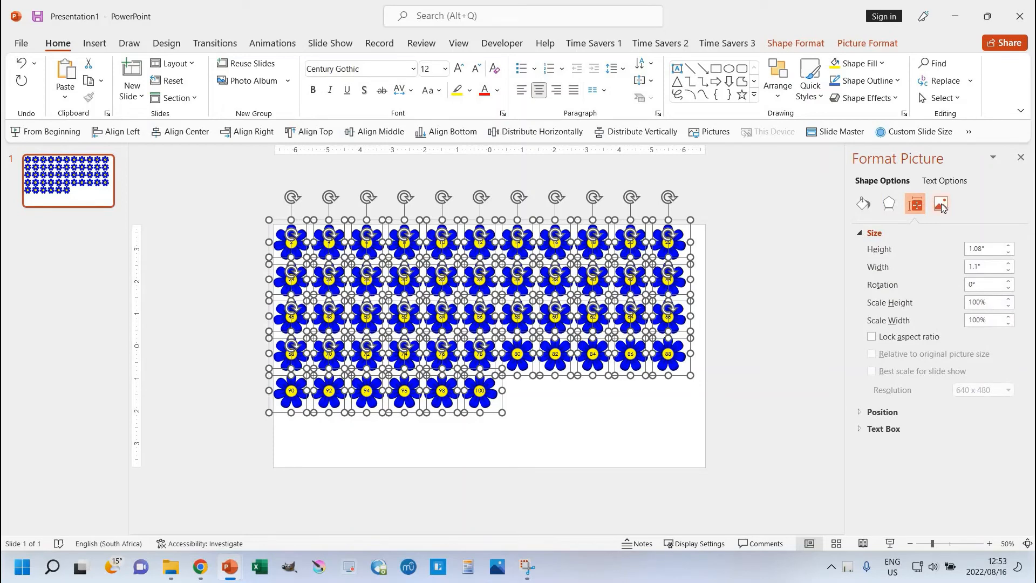
pyautogui.click(942, 181)
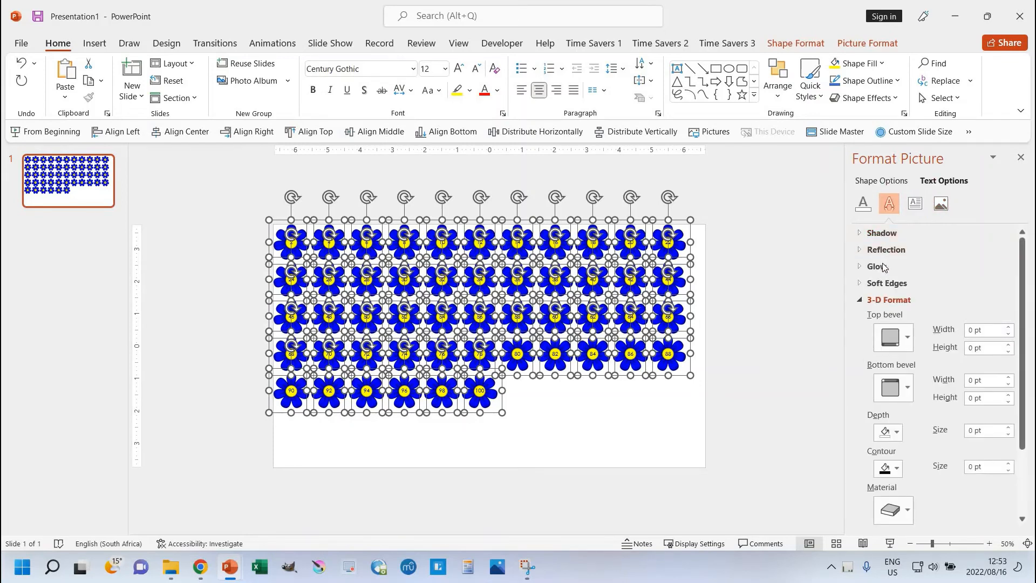
pyautogui.scroll(-3, 923, 291)
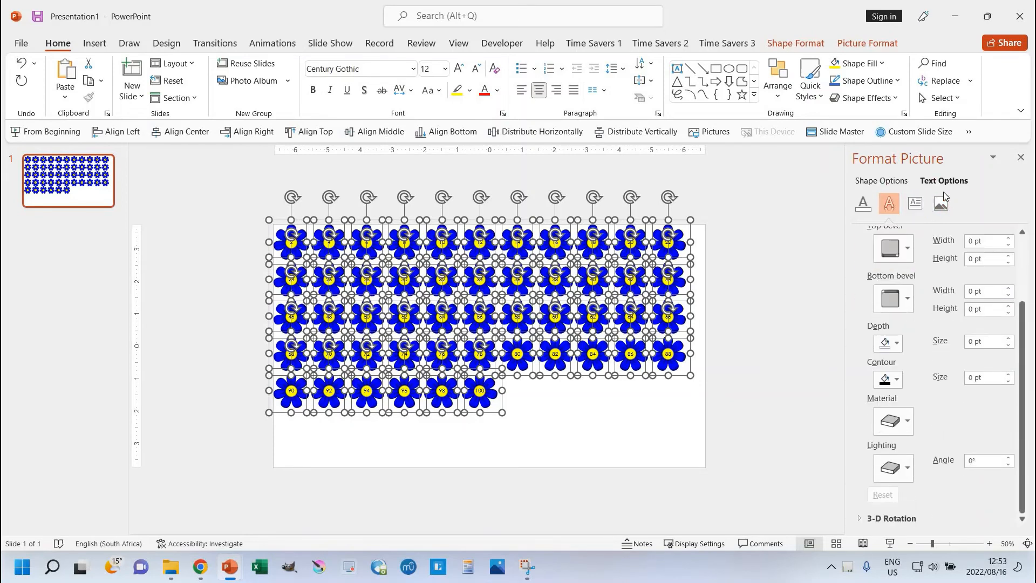
pyautogui.click(916, 205)
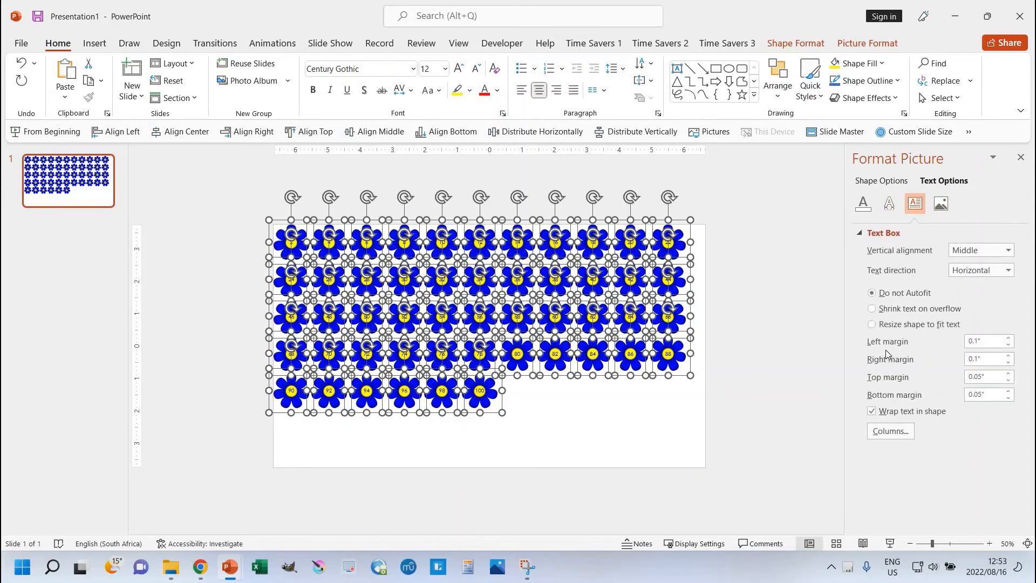
pyautogui.tripleClick(985, 377)
pyautogui.press('BackSpace')
pyautogui.click(712, 334)
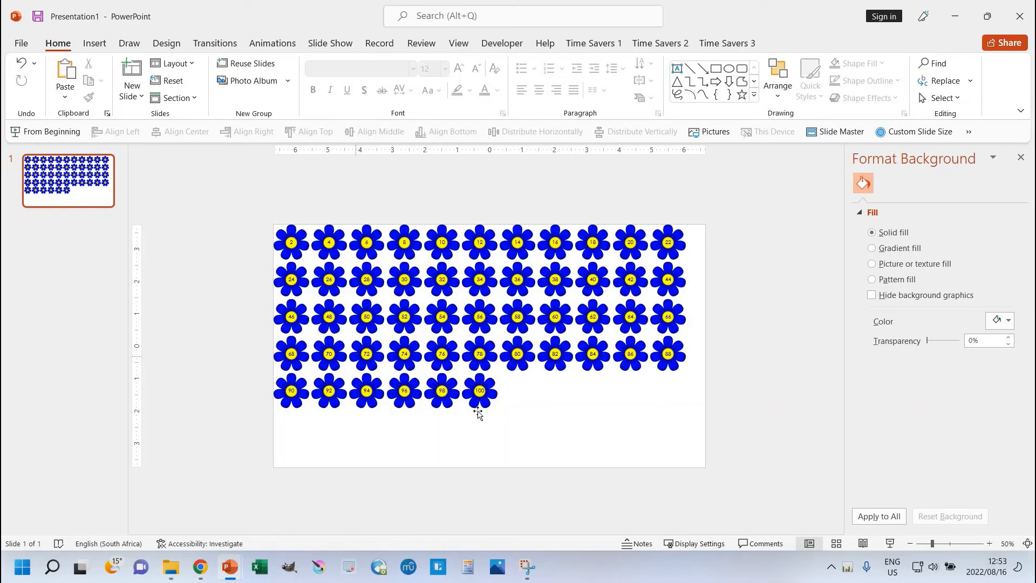
# Delete all the flower tiles and insert the Flower Blue, Flower Orange, Flower Pastel Blue and Flower Pastel Orange pictures
pyautogui.moveTo(210, 442); pyautogui.dragTo(700, 199)
pyautogui.press('Delete')
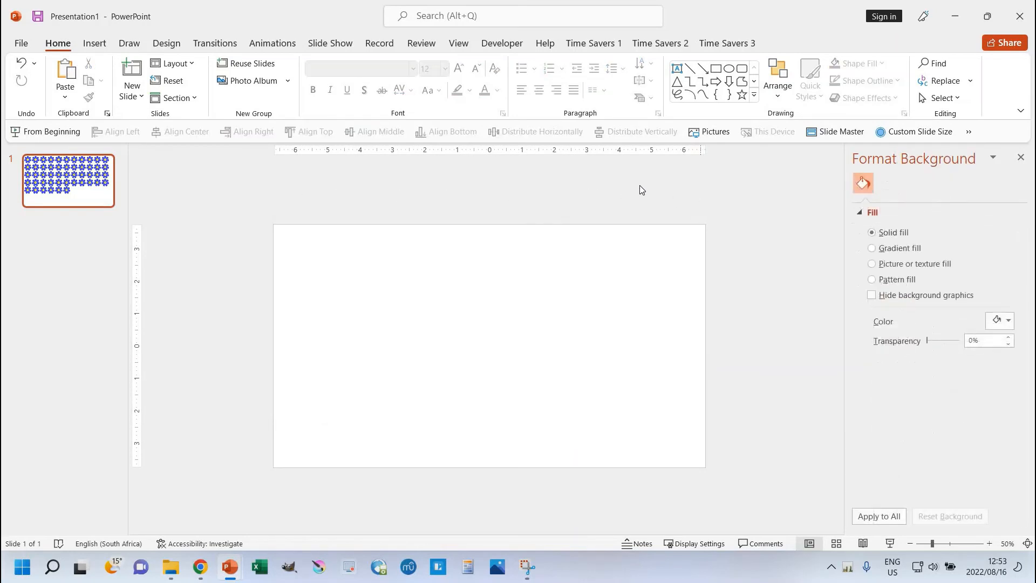
pyautogui.click(710, 132)
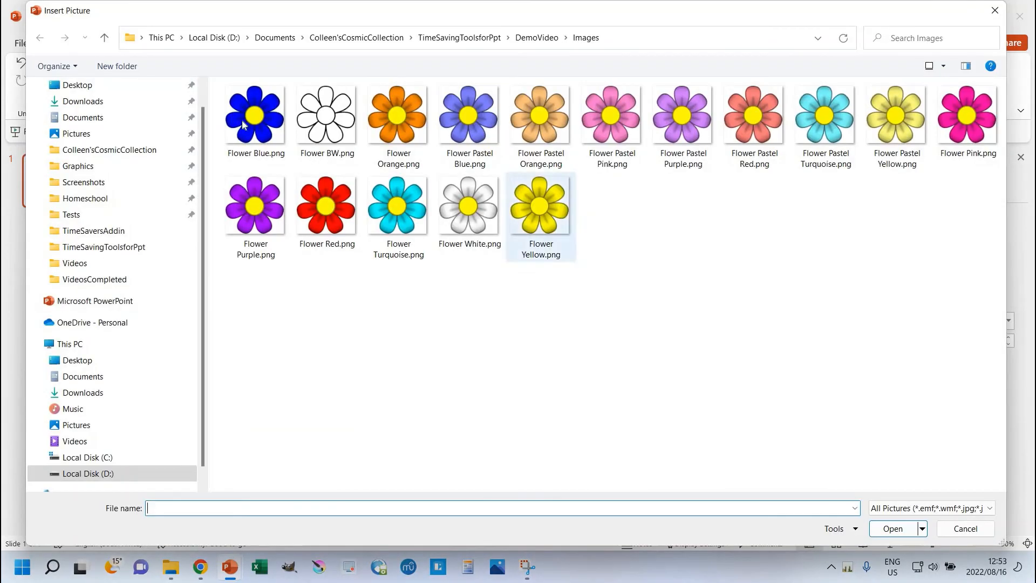
pyautogui.click(255, 116)
pyautogui.keyDown('ctrl'); pyautogui.click(326, 116); pyautogui.keyUp('ctrl')
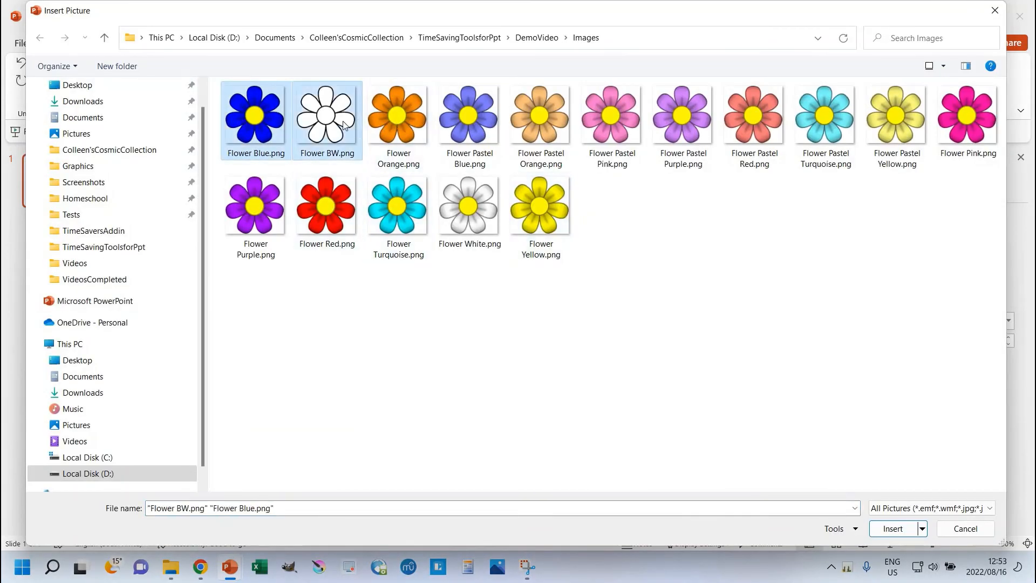
pyautogui.keyDown('ctrl'); pyautogui.click(327, 122); pyautogui.keyUp('ctrl')
pyautogui.keyDown('ctrl'); pyautogui.click(398, 123); pyautogui.keyUp('ctrl')
pyautogui.keyDown('ctrl'); pyautogui.click(468, 122); pyautogui.keyUp('ctrl')
pyautogui.keyDown('ctrl'); pyautogui.click(537, 121); pyautogui.keyUp('ctrl')
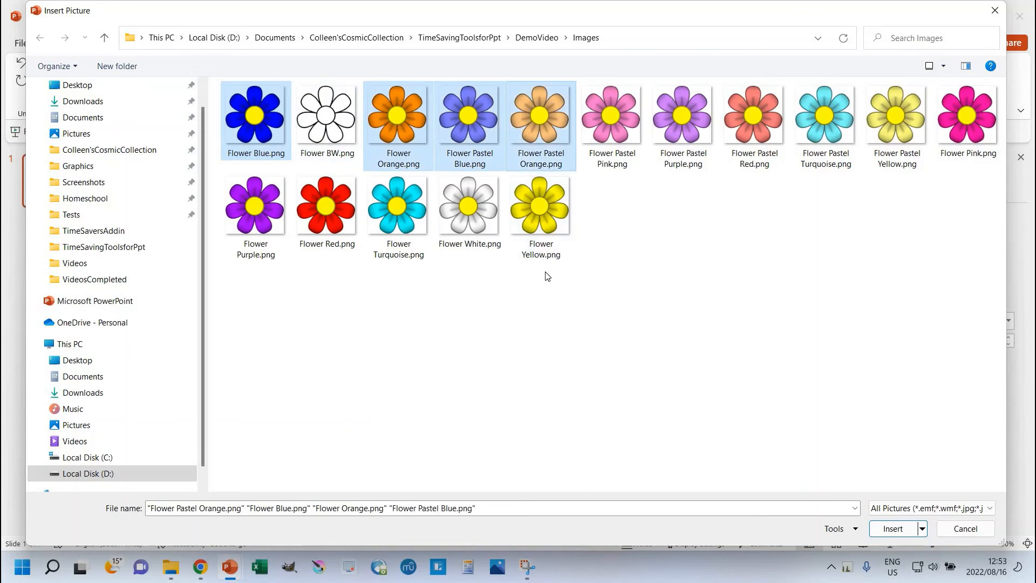
pyautogui.press('Return')
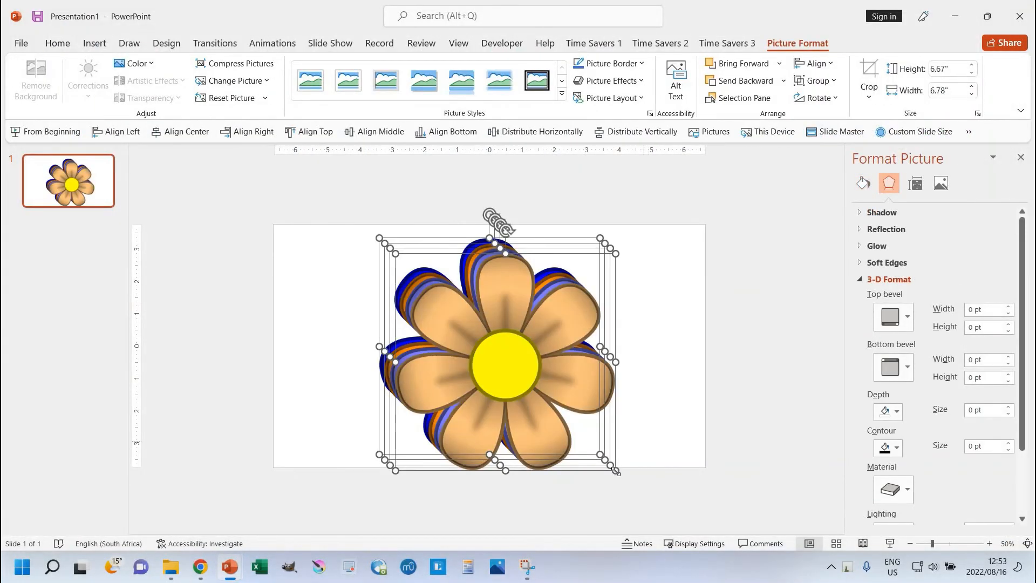
# Shrink the four flowers together to about 1.5 inches wide and create the 2-100 tiles counting by 2 with them as backgrounds
pyautogui.moveTo(511, 382); pyautogui.dragTo(357, 380)
pyautogui.click(471, 371)
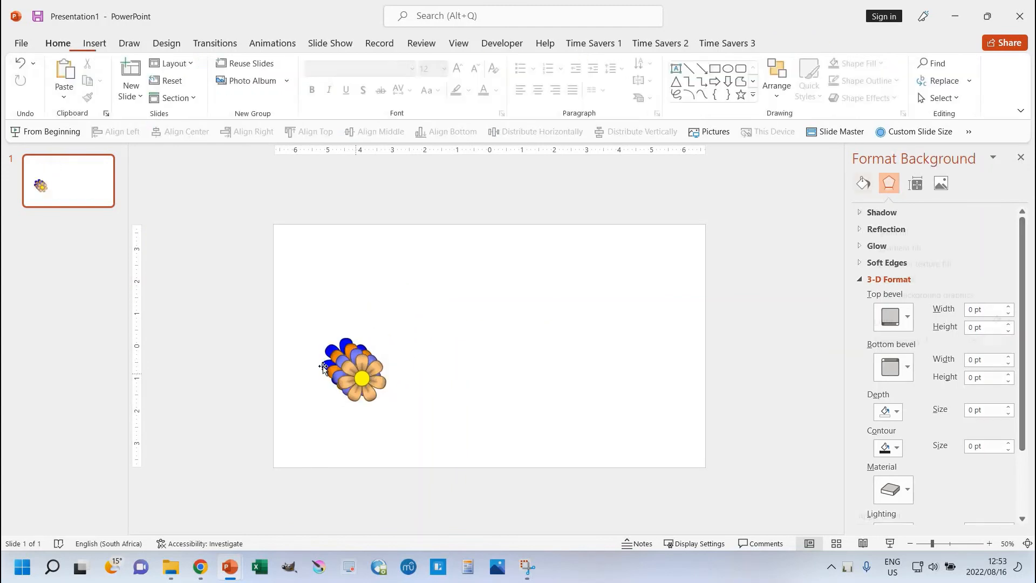
pyautogui.moveTo(266, 300); pyautogui.dragTo(395, 404)
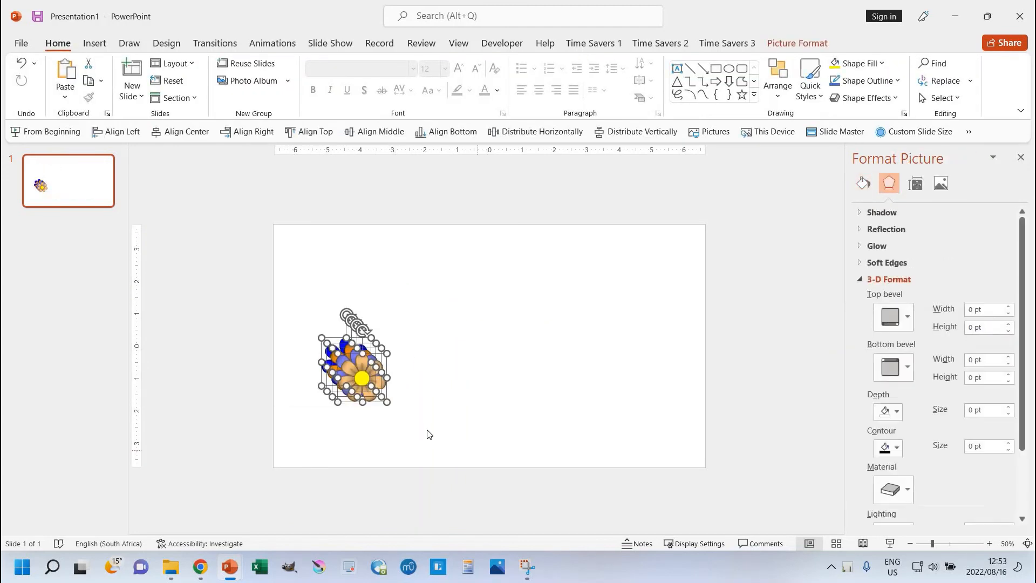
pyautogui.click(591, 42)
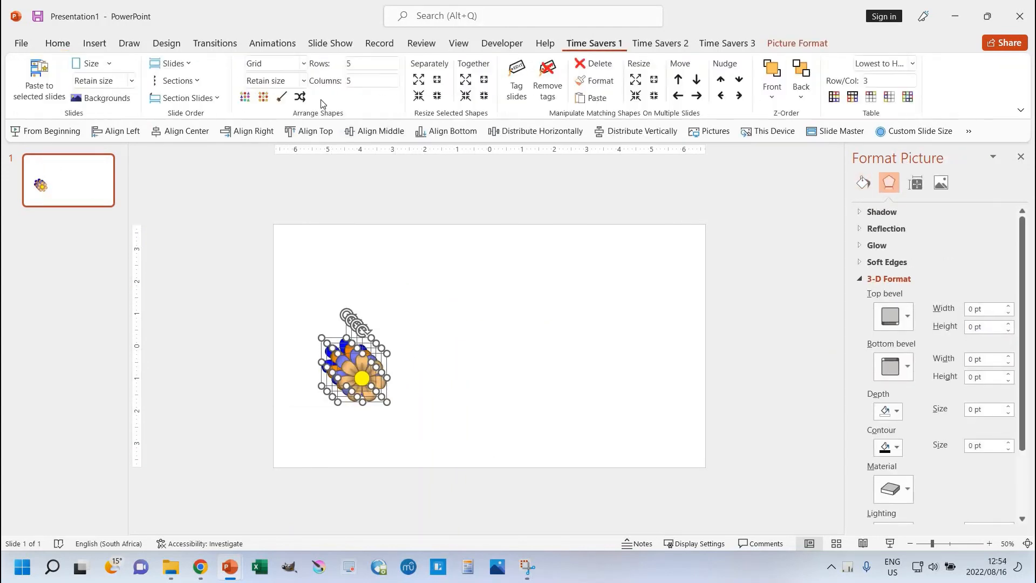
pyautogui.click(652, 44)
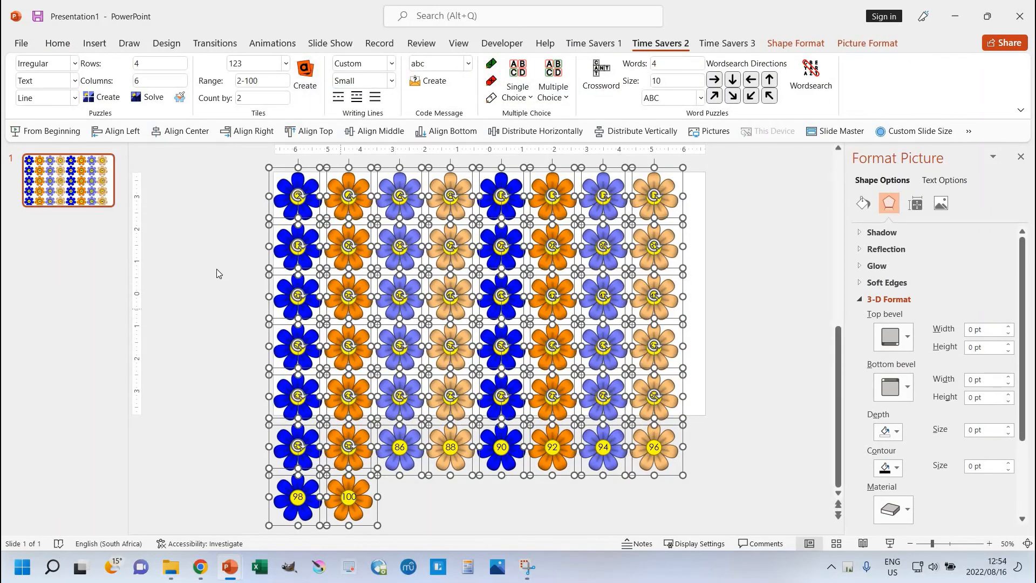
pyautogui.click(215, 269)
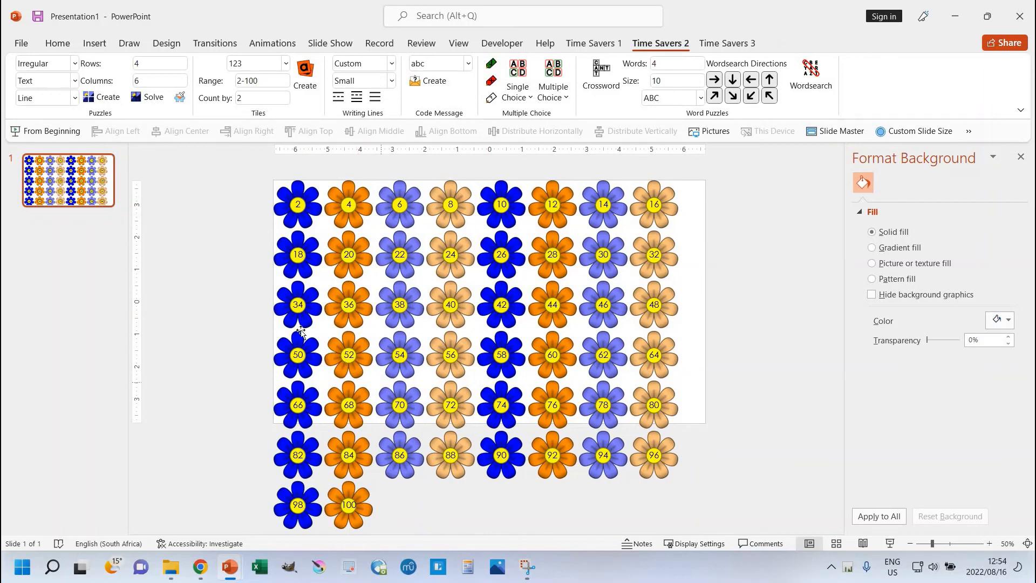